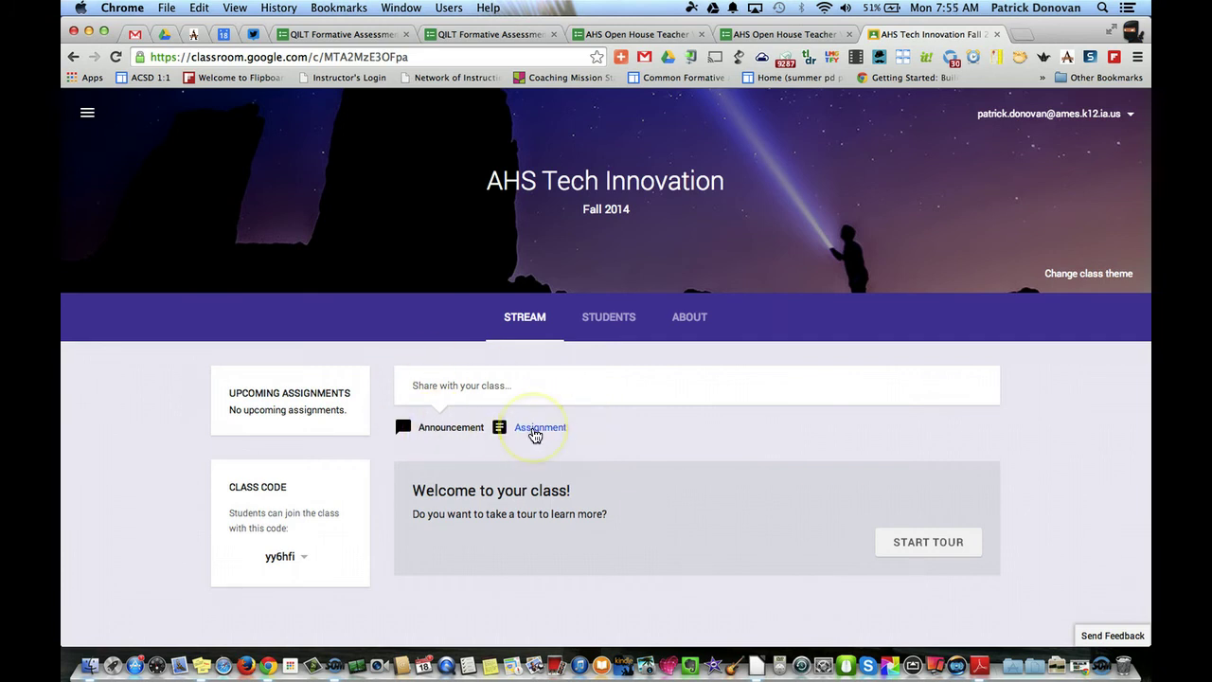
- Start a new assignment titled "Test Assignment 1" with the description "Instructions........"
click(533, 431)
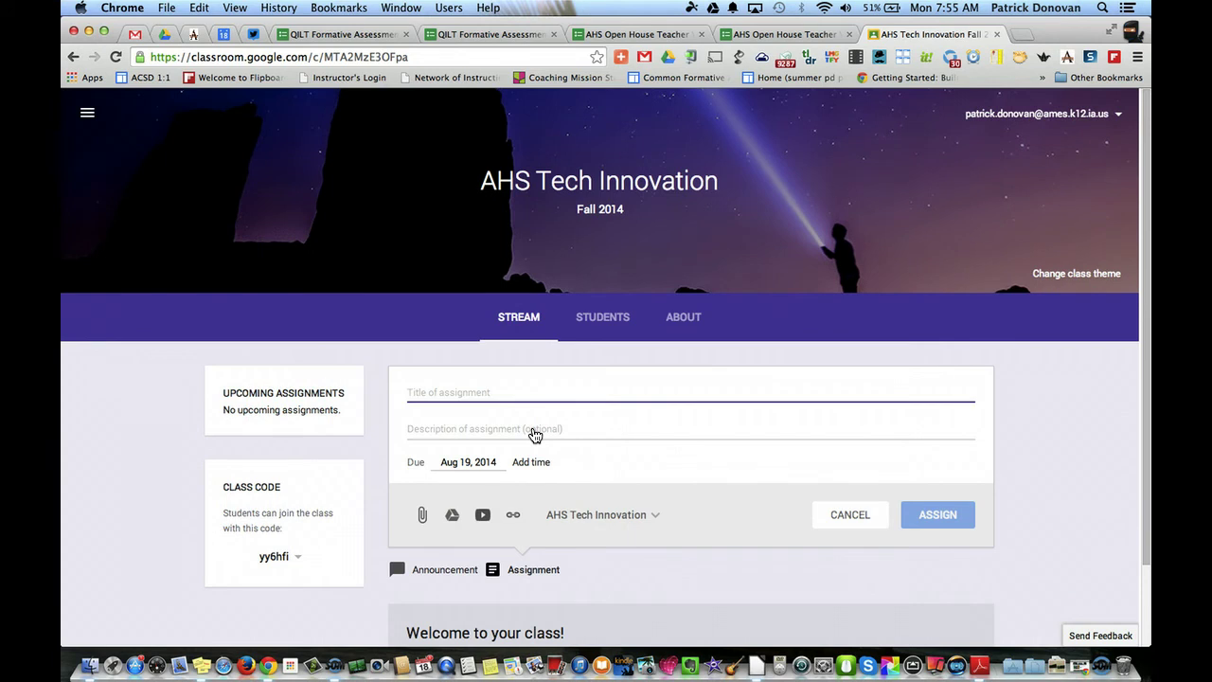
text(TEst)
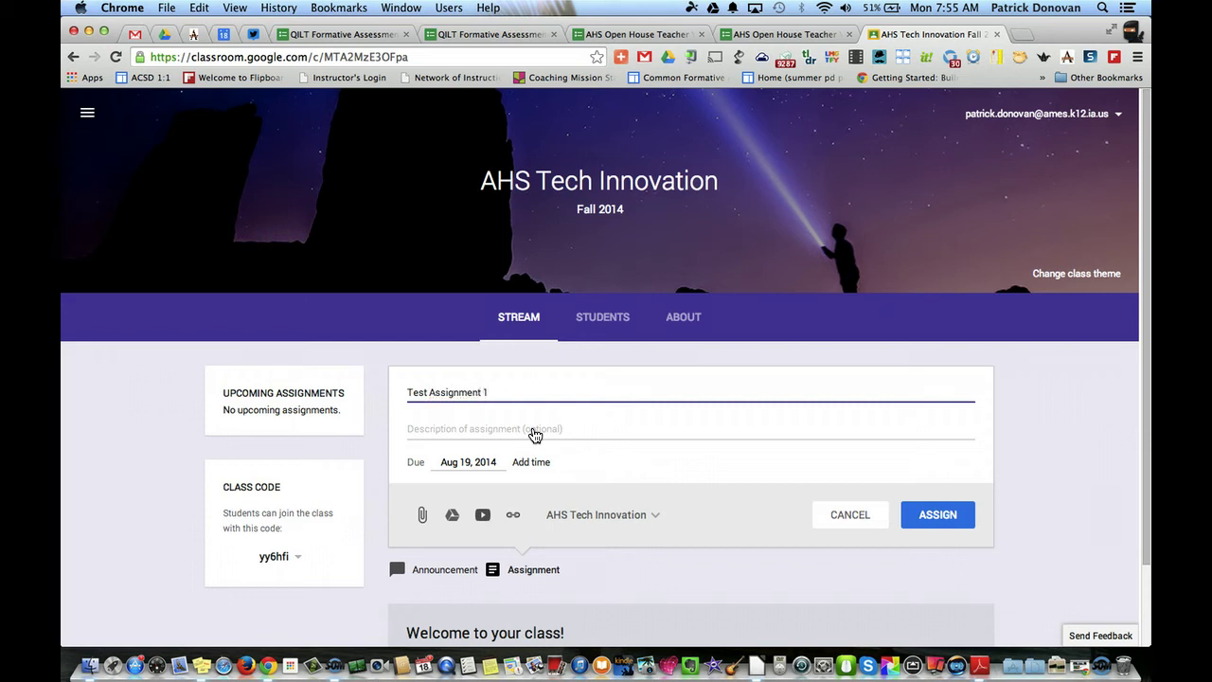
click(535, 428)
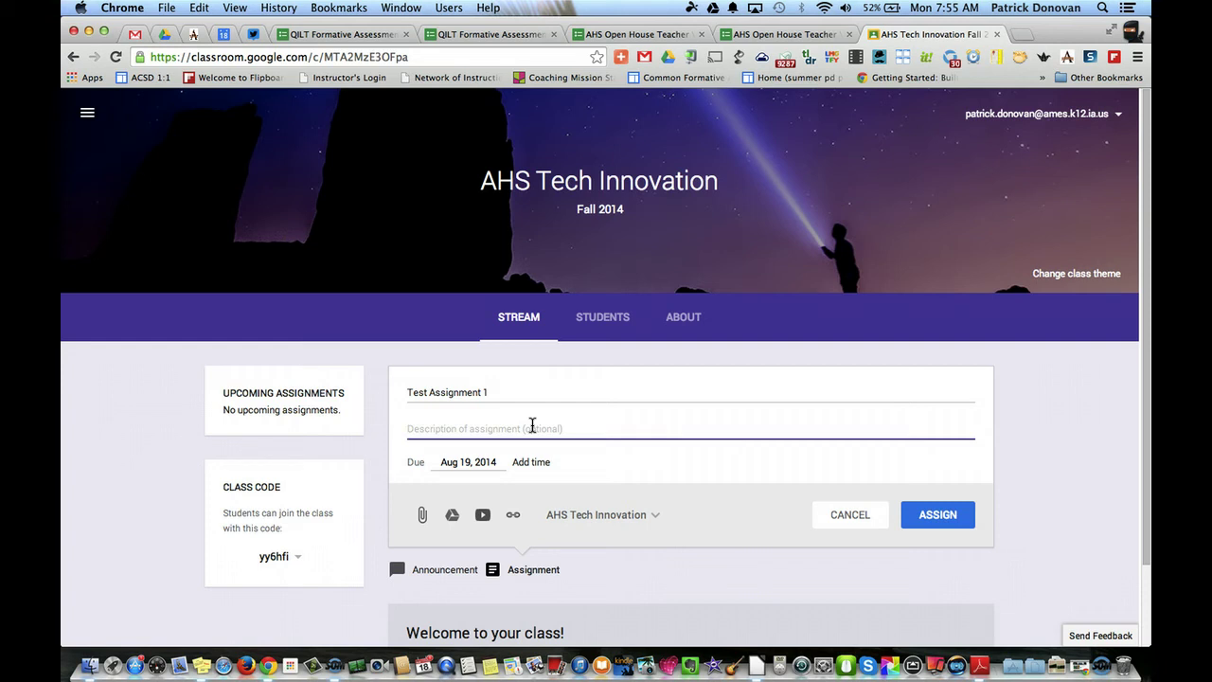
text(Instructions.......)
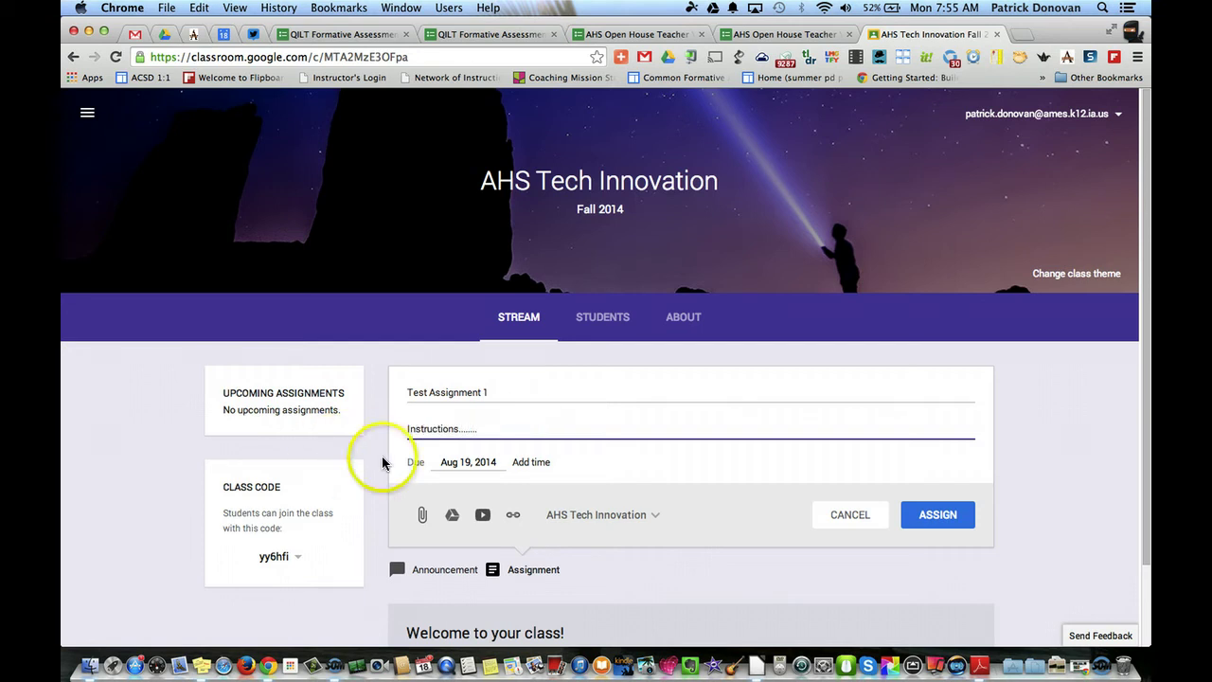
- Set the assignment's due date to Aug 22, 2014 and its due time to 7:00 AM
click(478, 462)
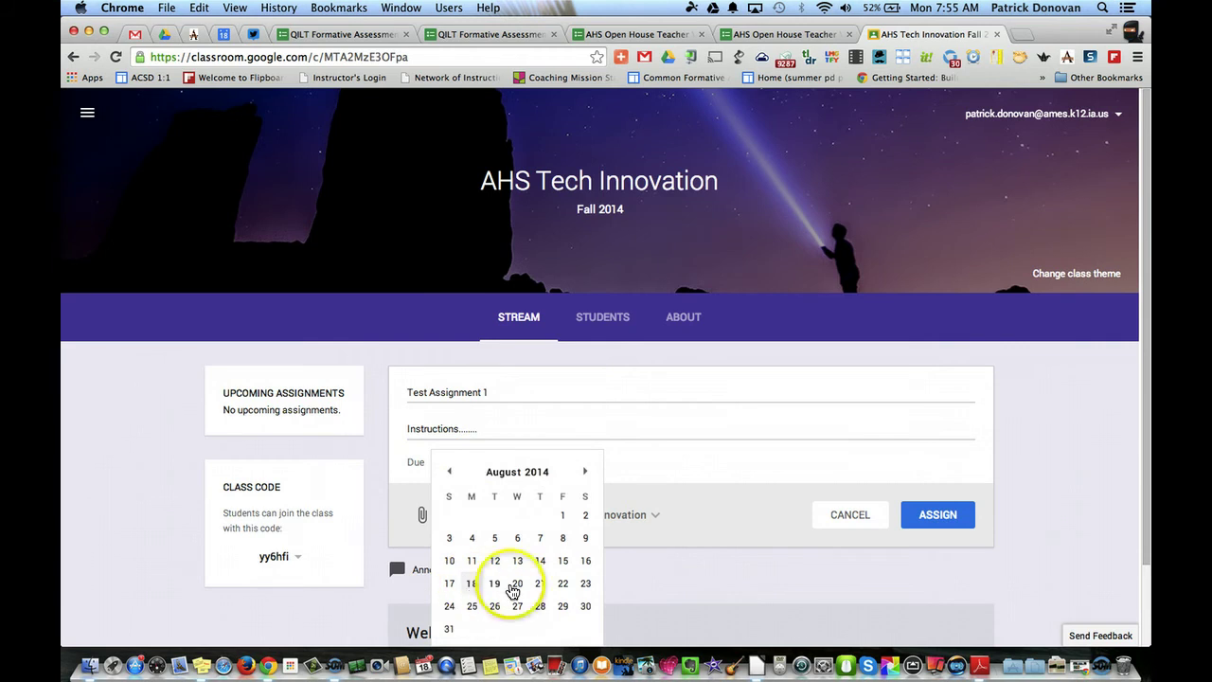
click(562, 584)
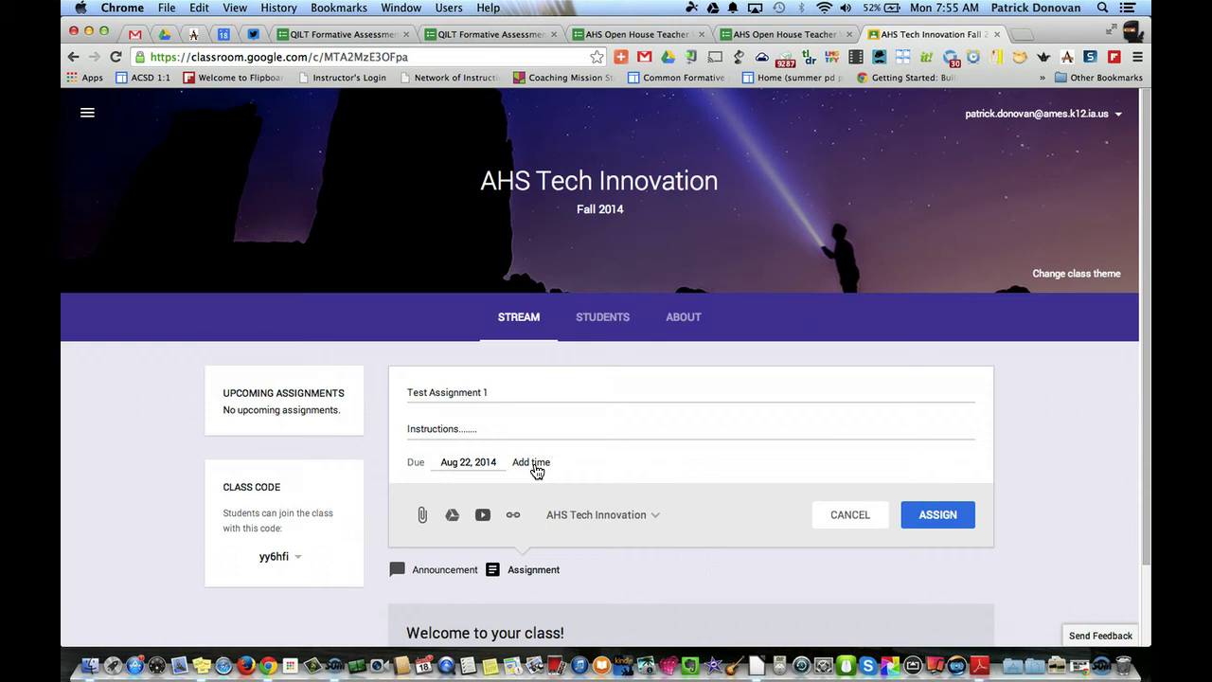
click(534, 464)
click(556, 462)
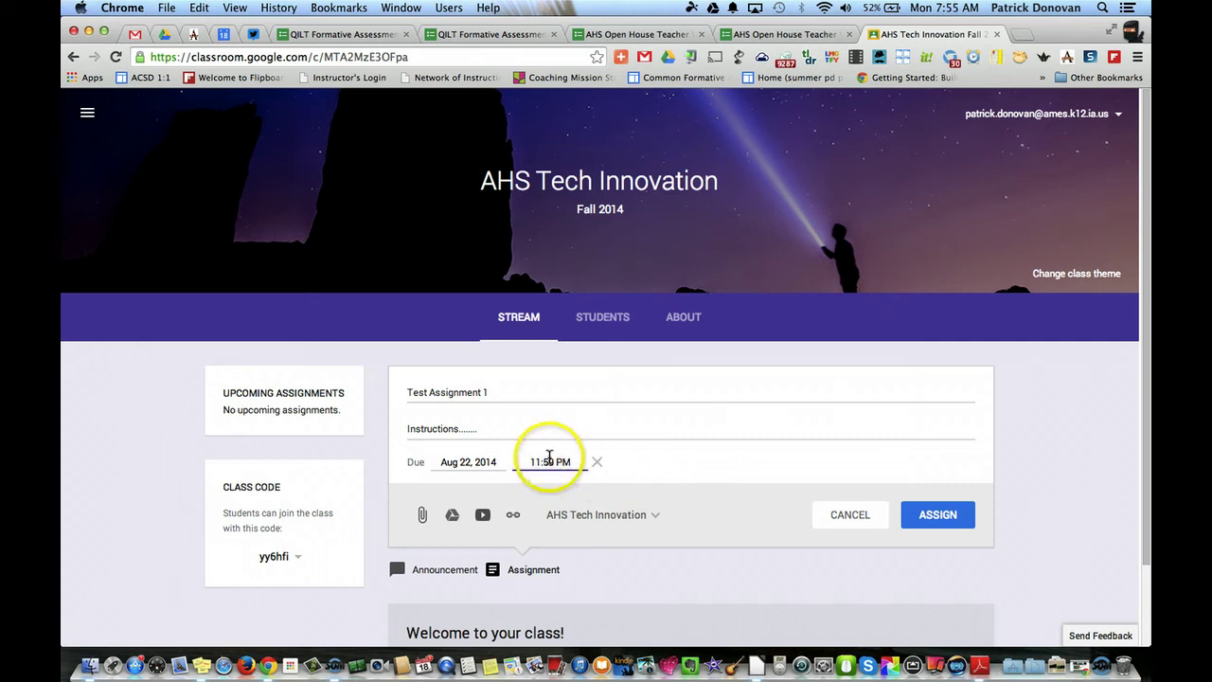
click(555, 461)
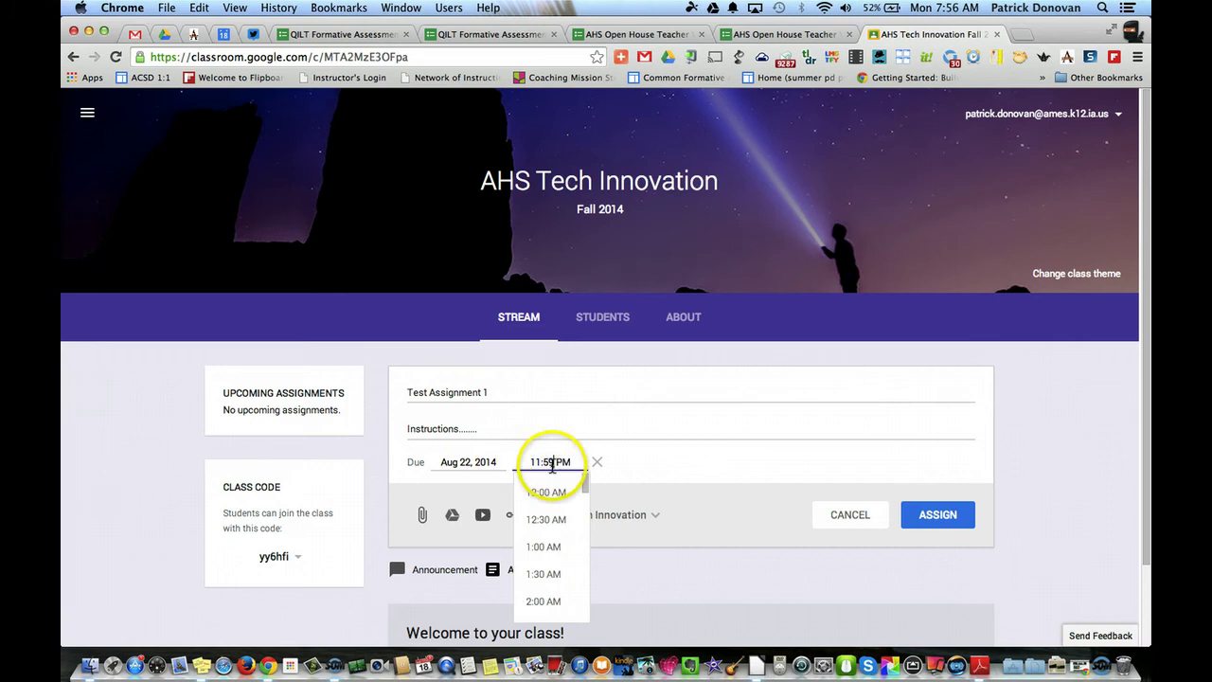
click(555, 492)
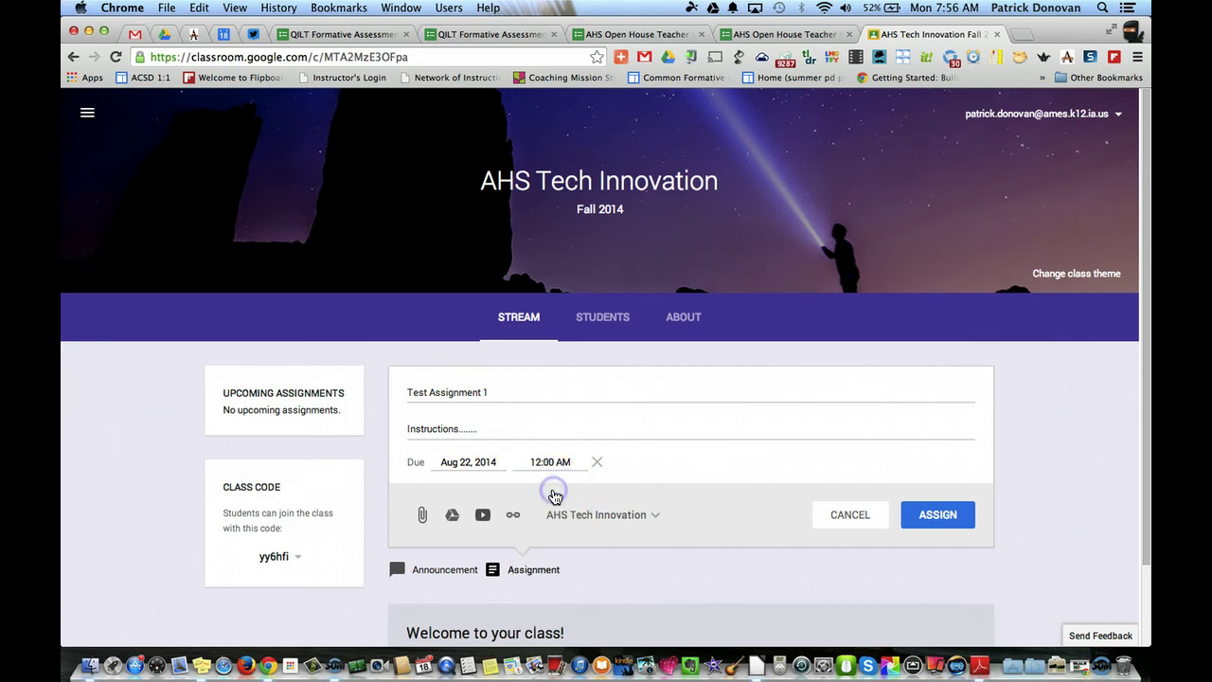
click(558, 461)
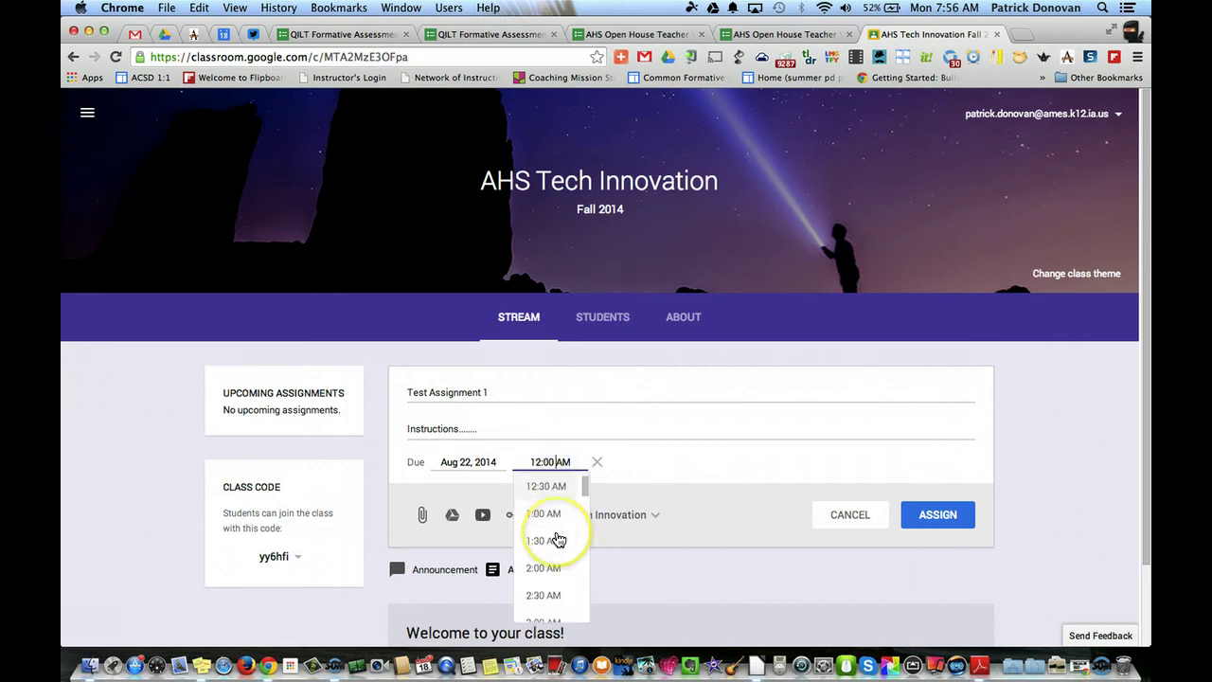
scroll(556, 537, down, 5)
click(545, 594)
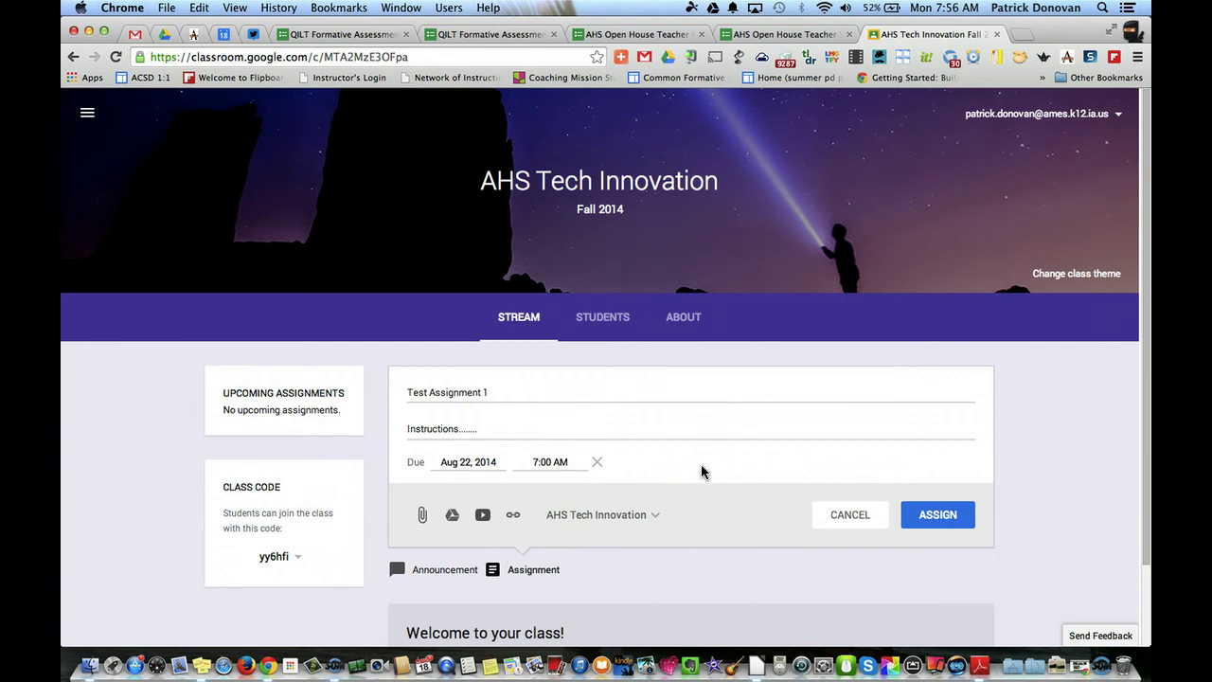
- Attach the Google Docs file named "document" from Google Drive and set it to make a copy for each student
click(452, 517)
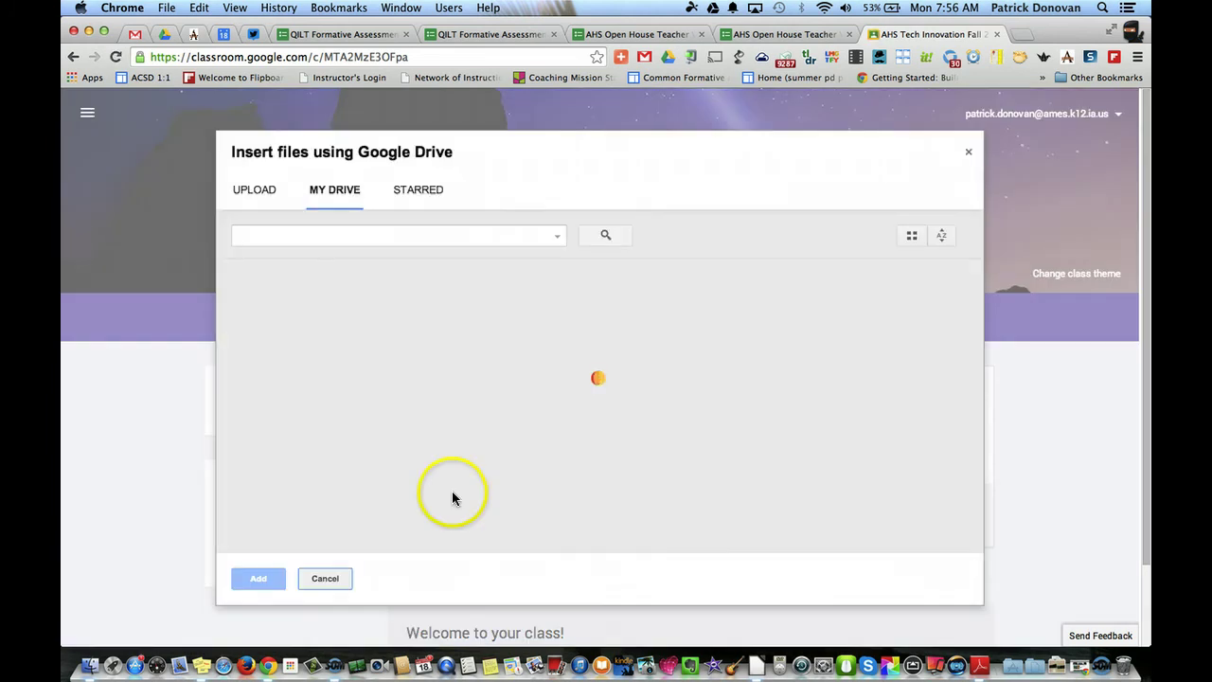
scroll(514, 385, down, 10)
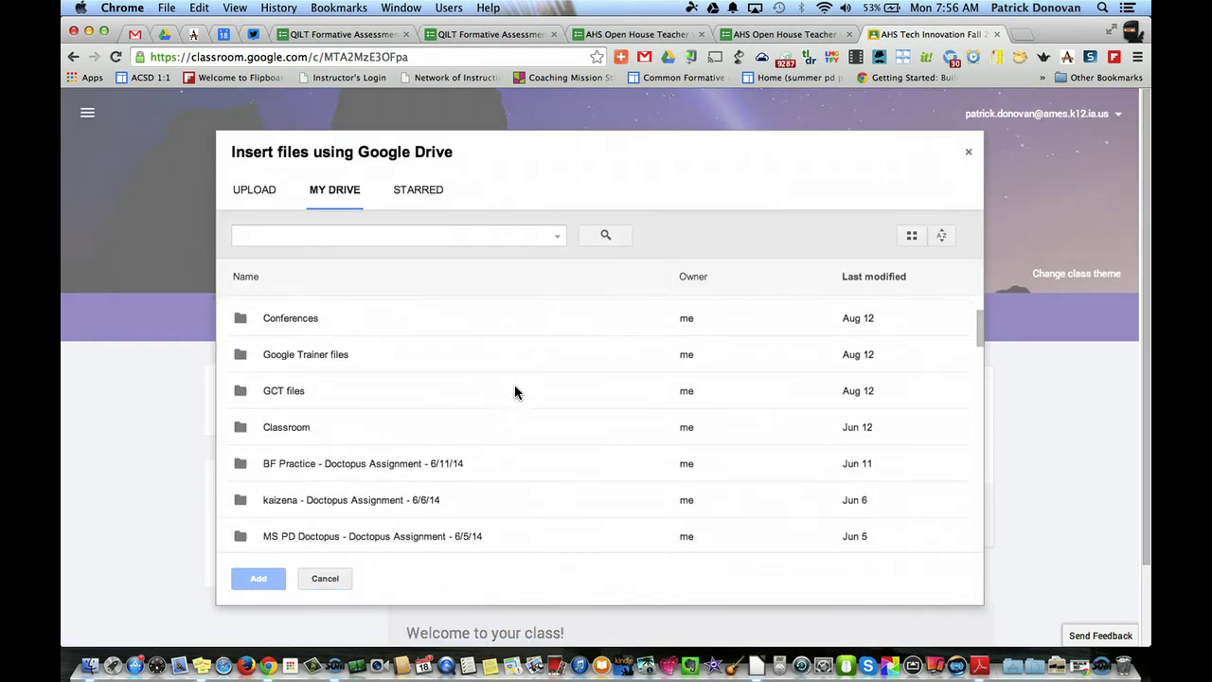
scroll(515, 385, down, 15)
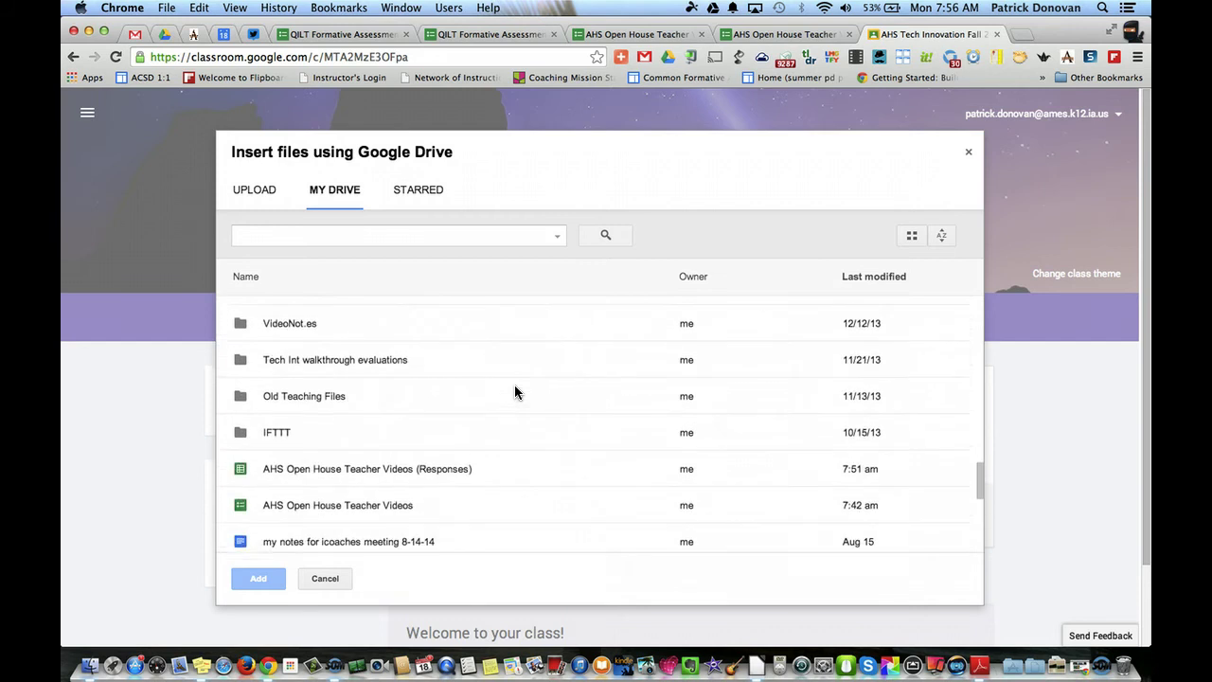
scroll(514, 387, down, 5)
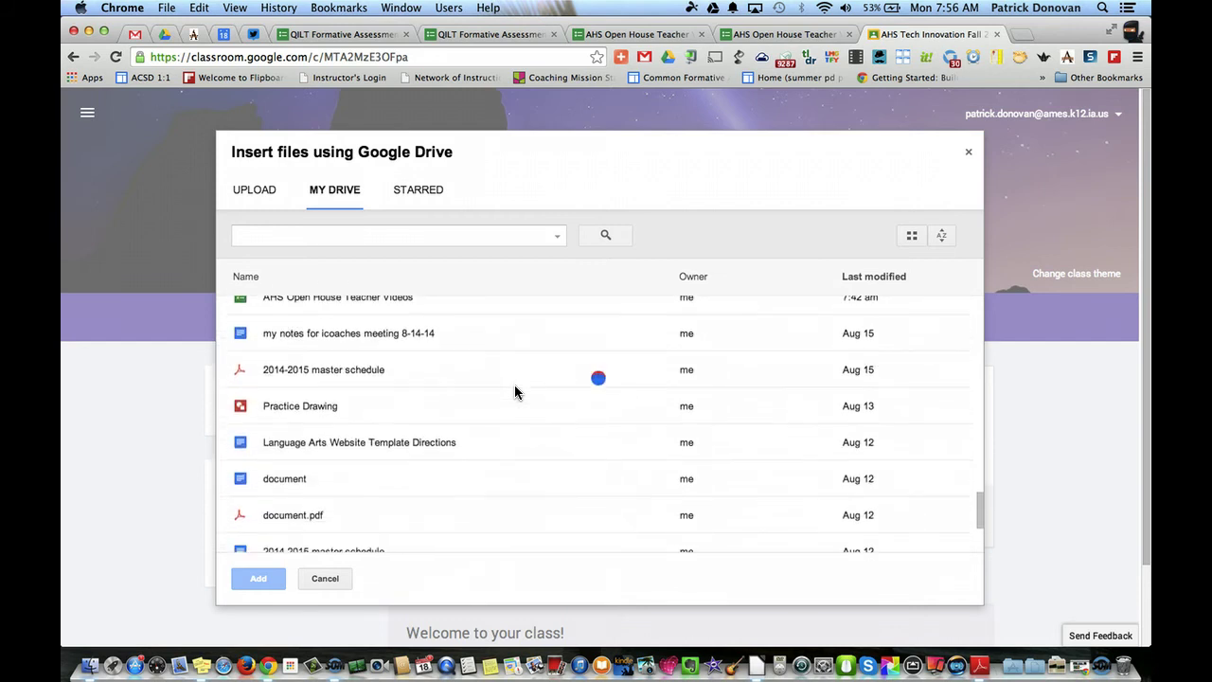
scroll(426, 379, down, 1)
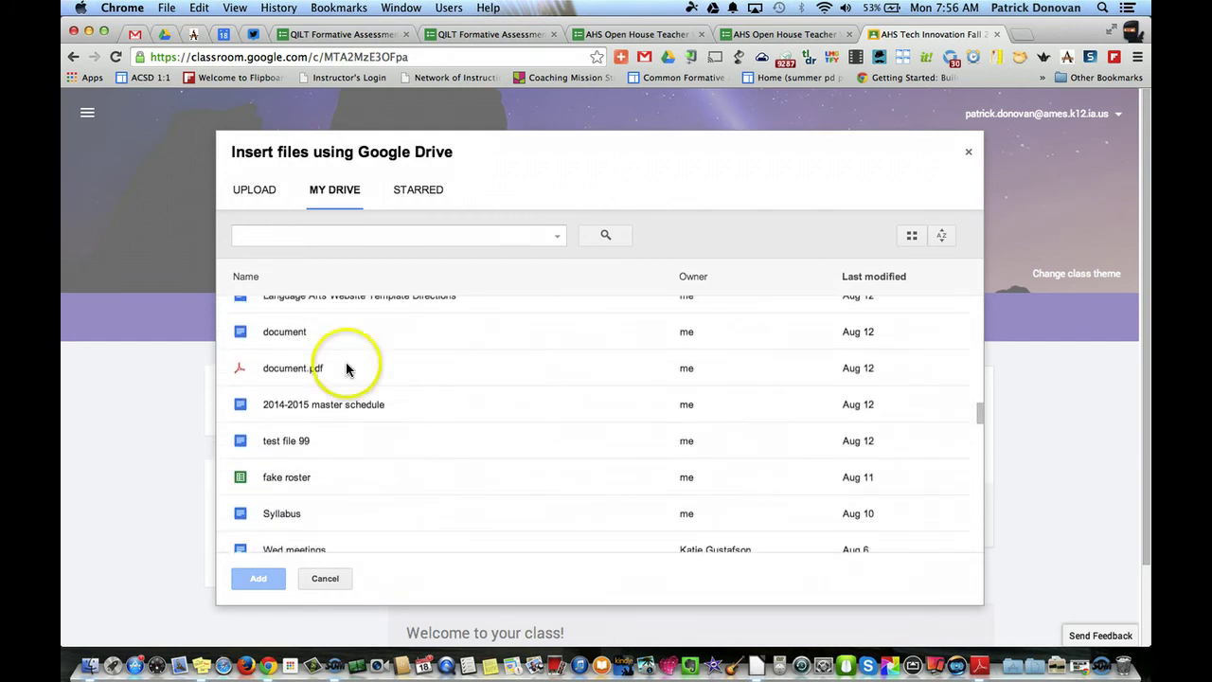
click(287, 331)
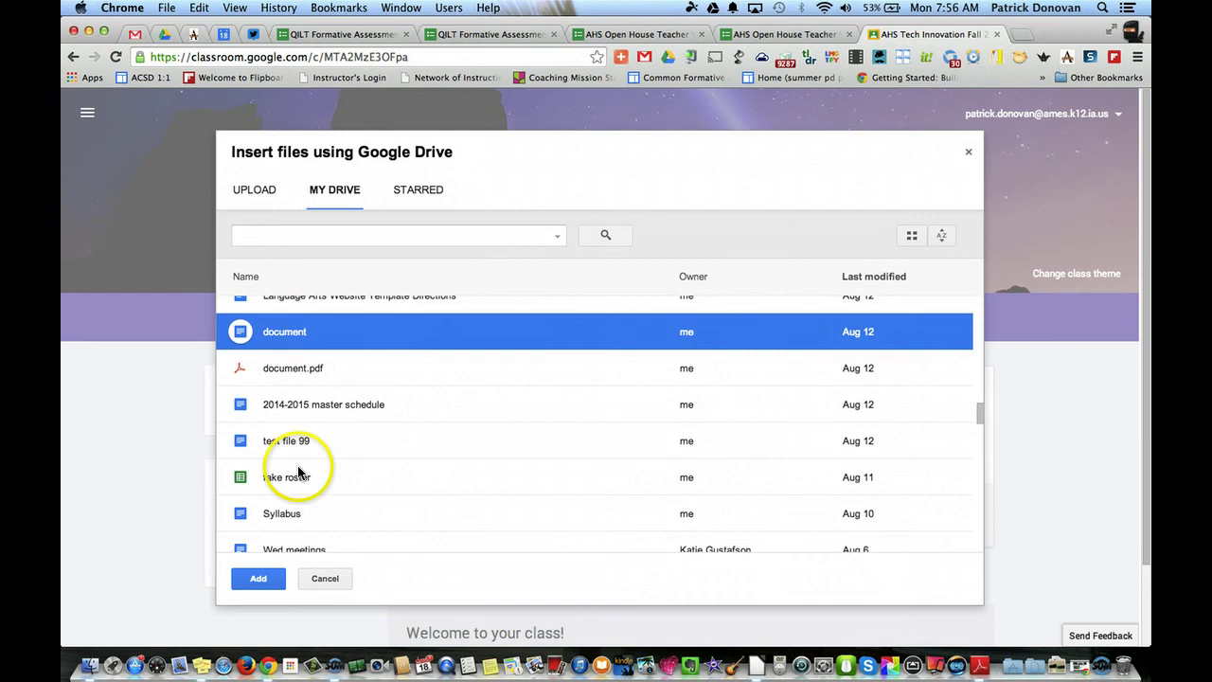
click(271, 582)
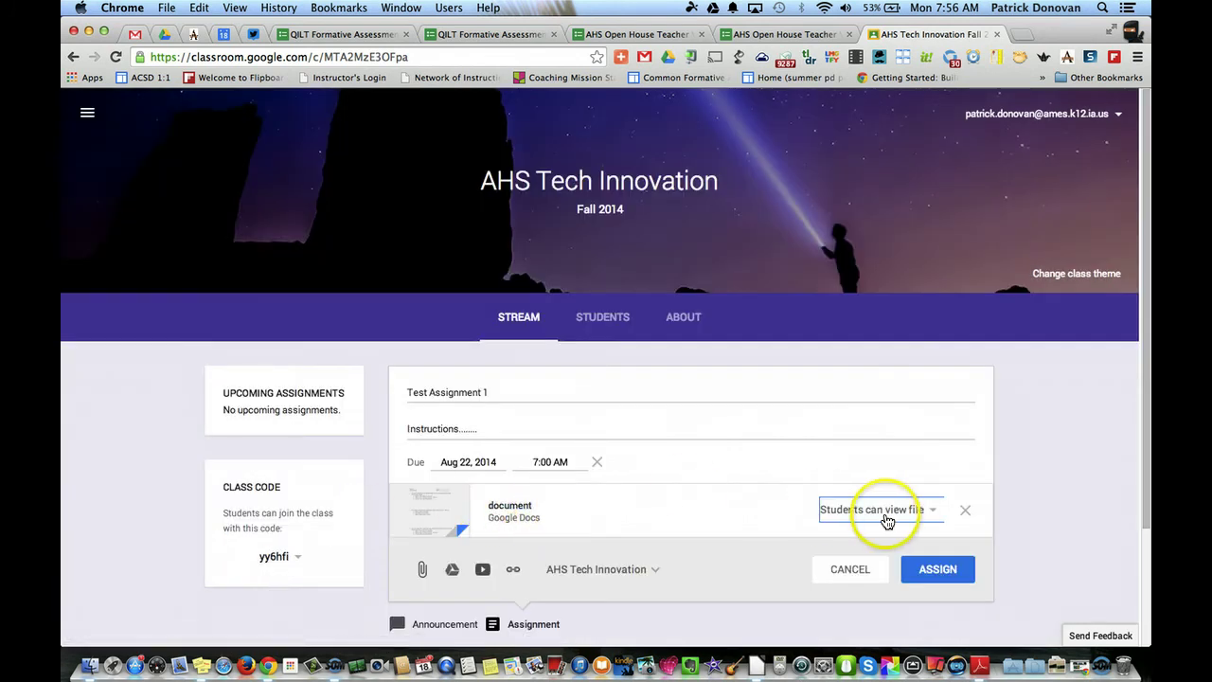
click(937, 519)
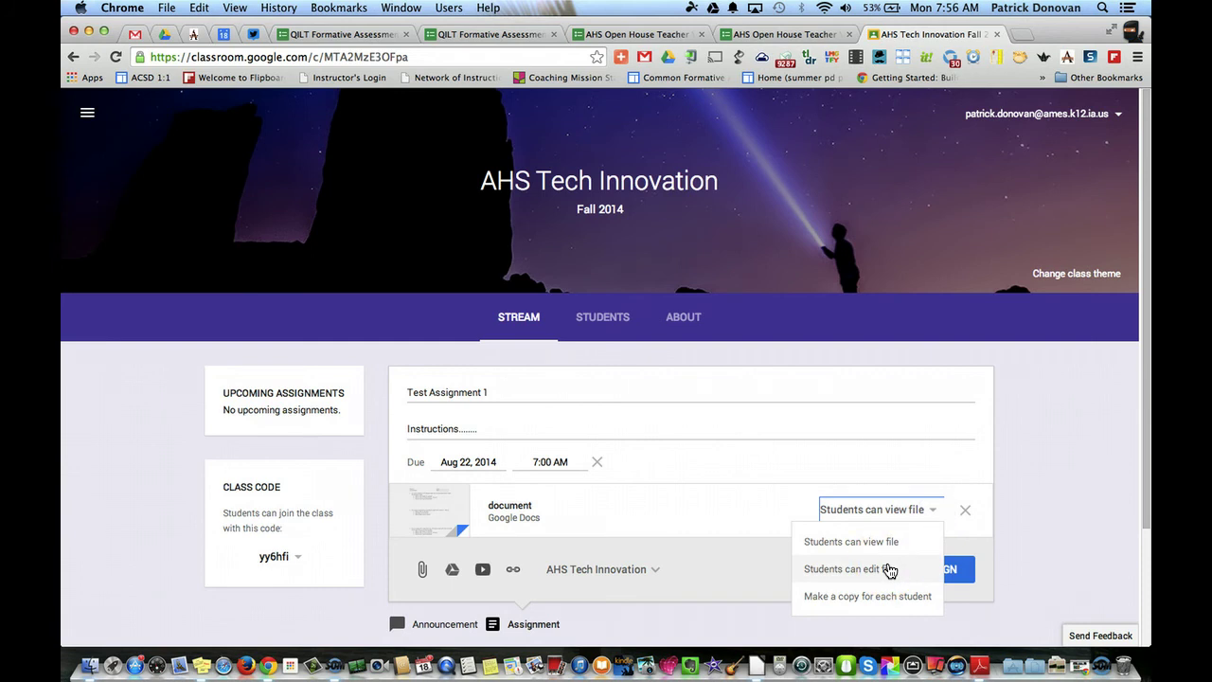
click(877, 599)
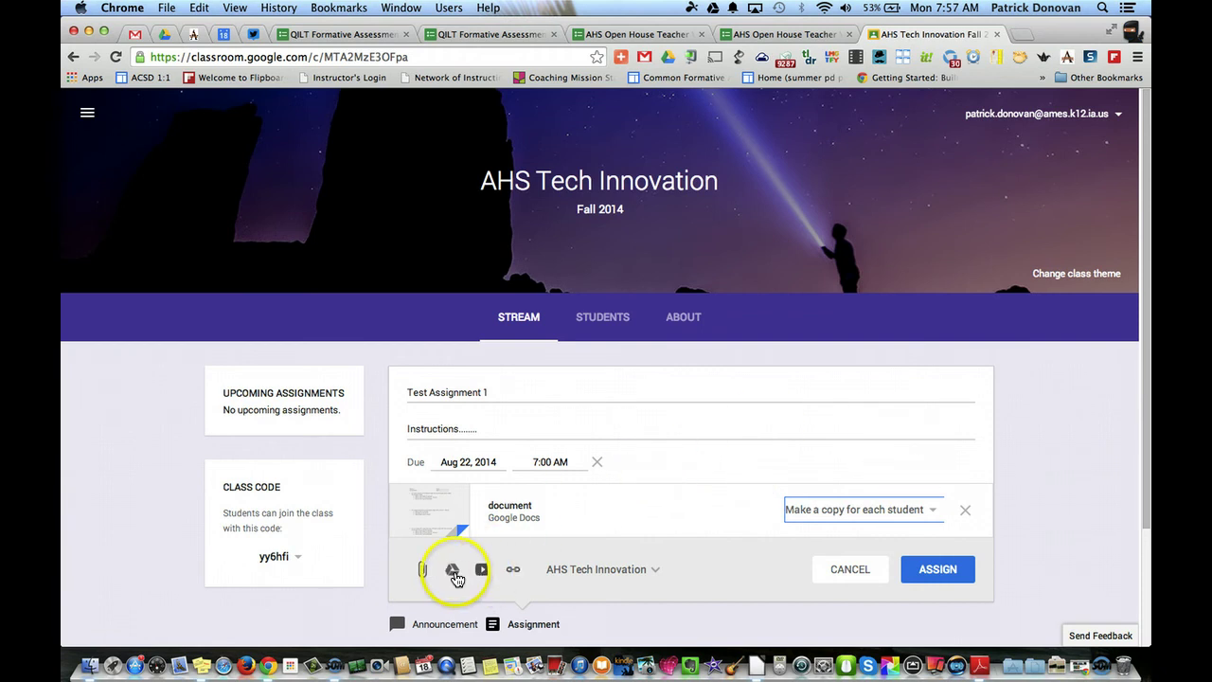
- Start inserting a YouTube video into the assignment and look at the search and URL options
click(481, 569)
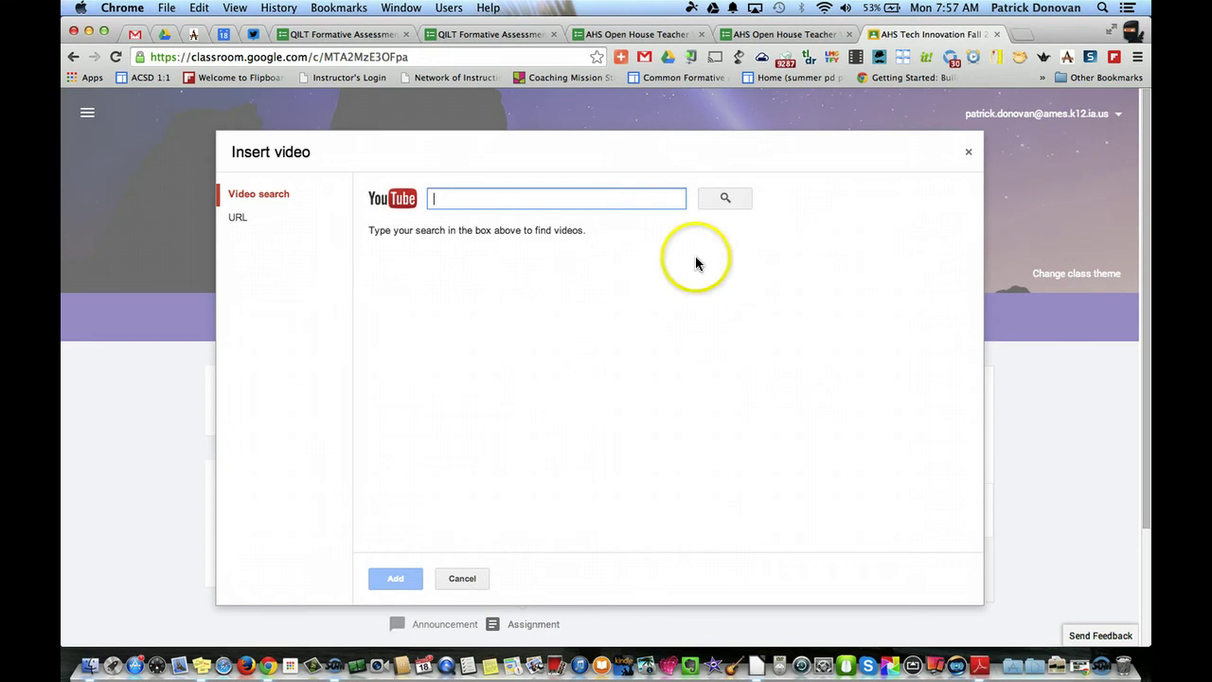
click(237, 220)
click(305, 200)
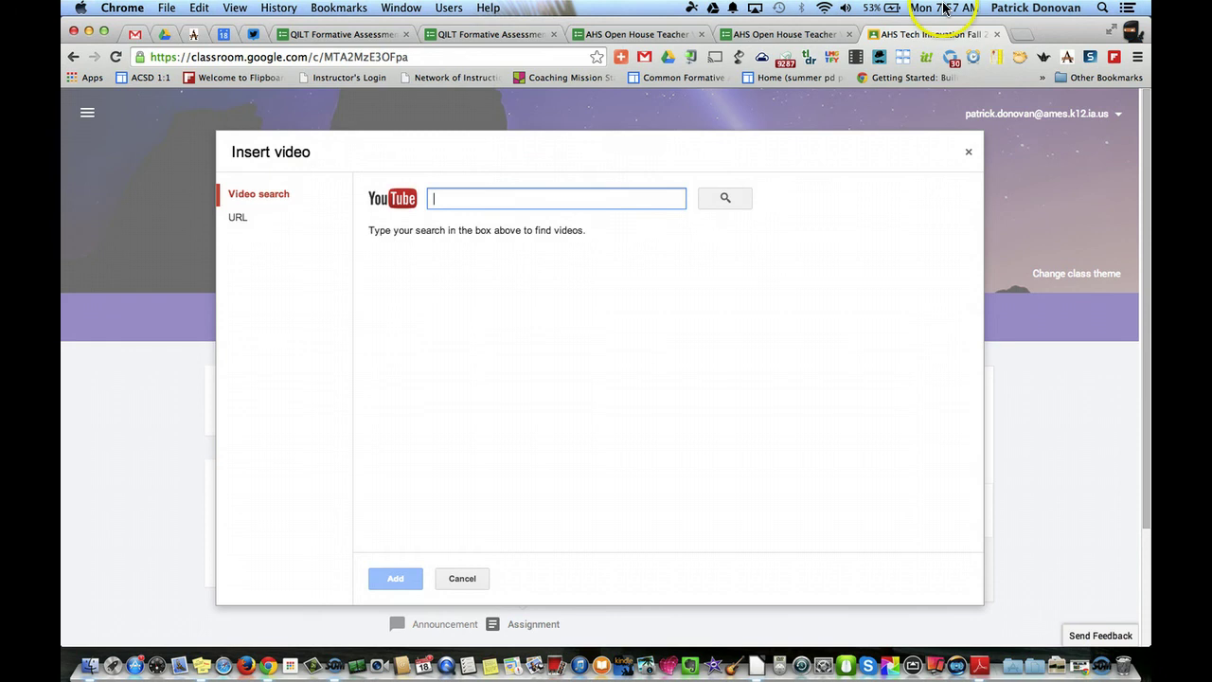
- Open youtube.com in a new tab, copy the address of the uploaded "Google Classroom Updates" video, and return to Classroom
click(1022, 34)
text(youtube.com)
key(Return)
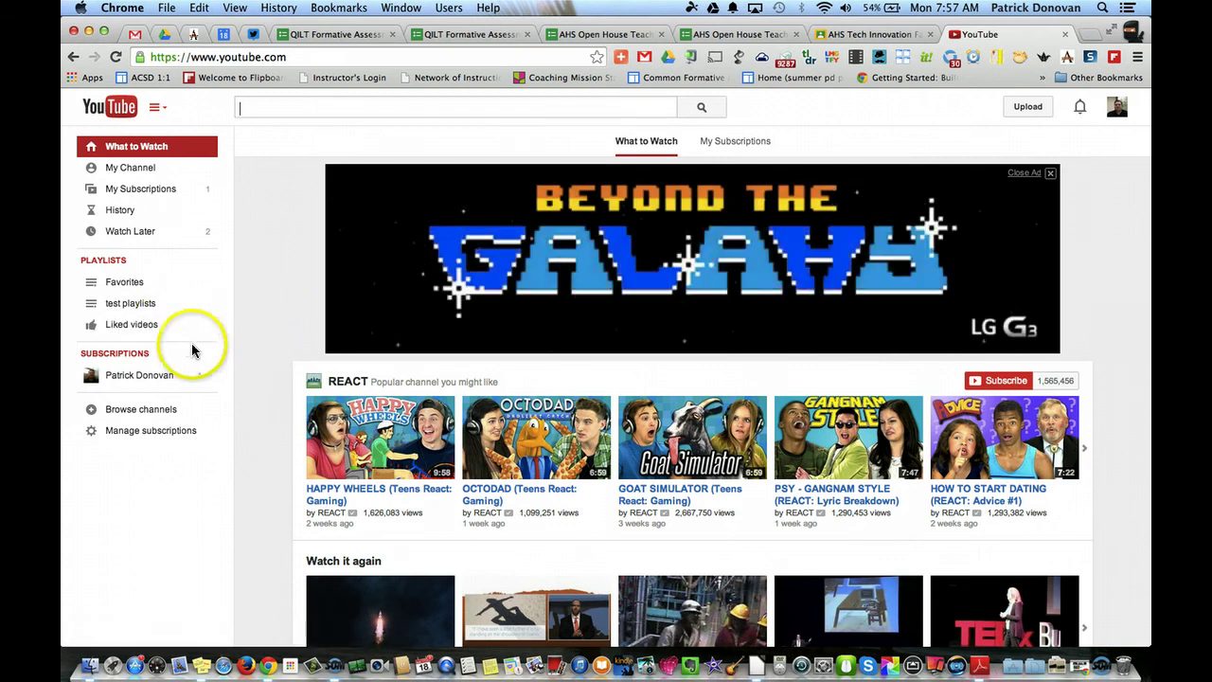
click(1114, 106)
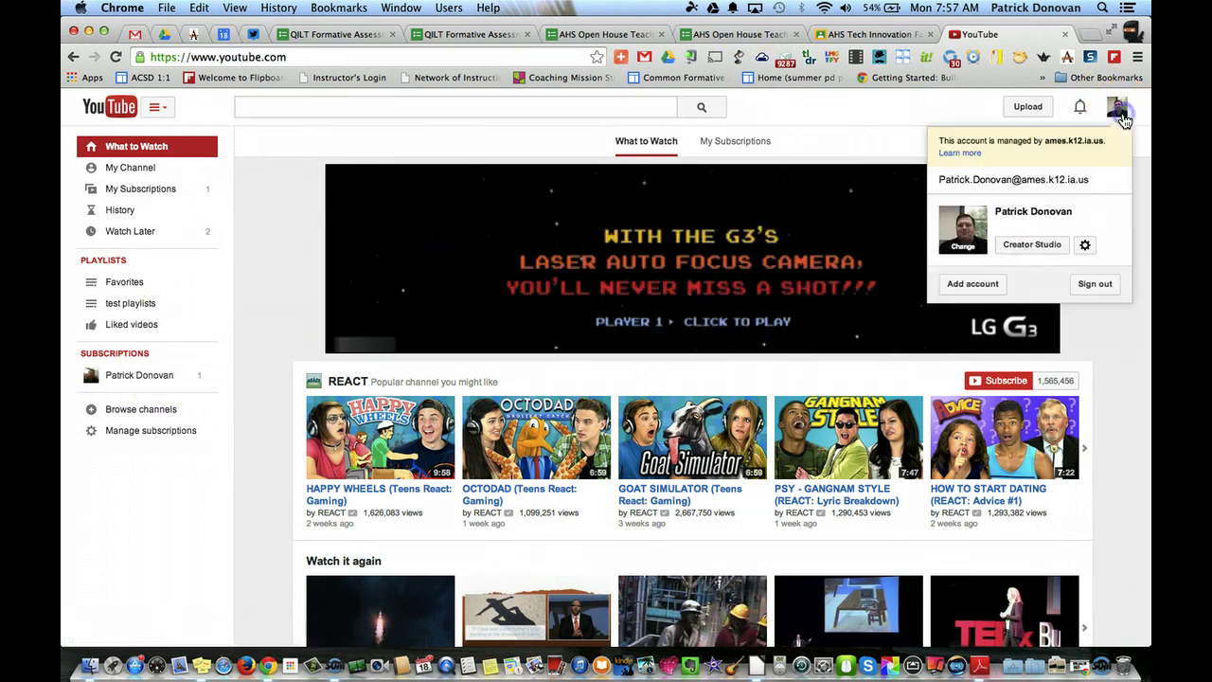
click(1031, 245)
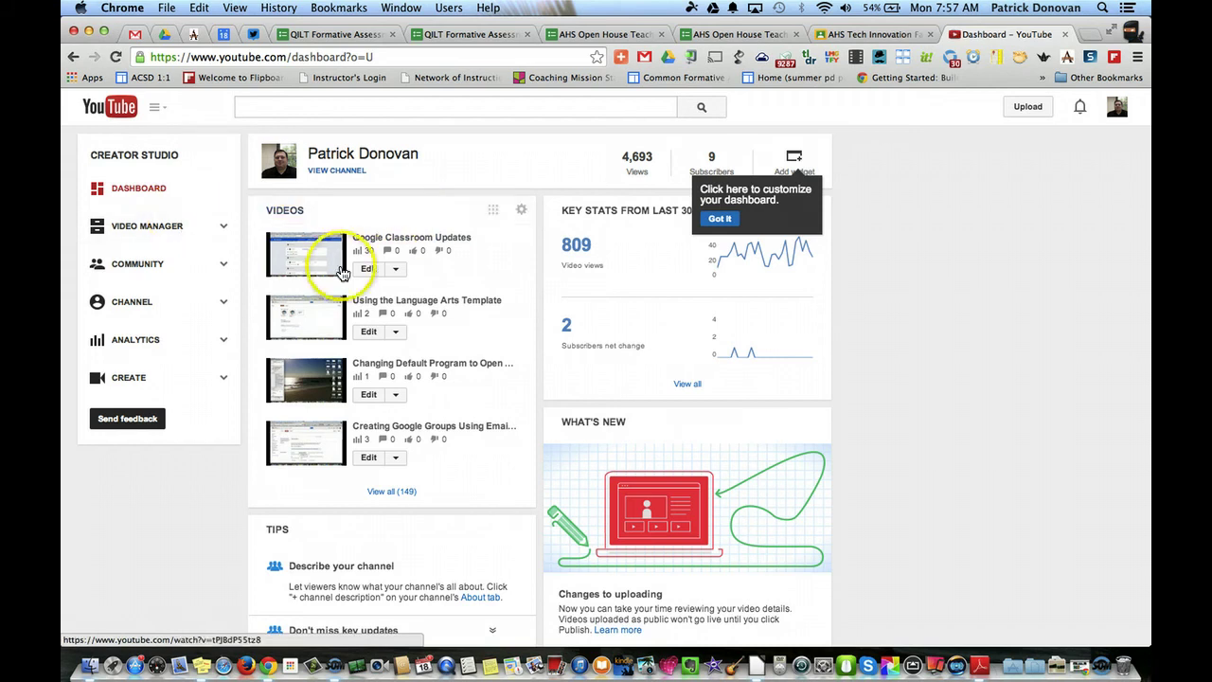
click(437, 238)
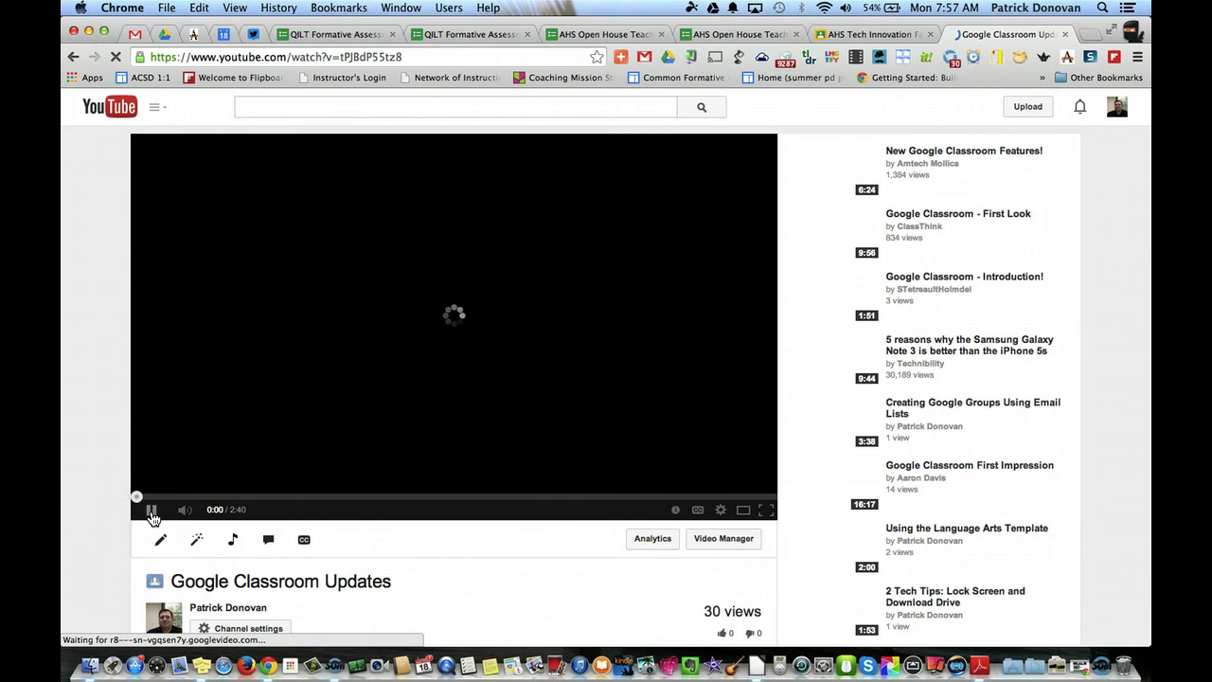
click(258, 60)
key(super+c)
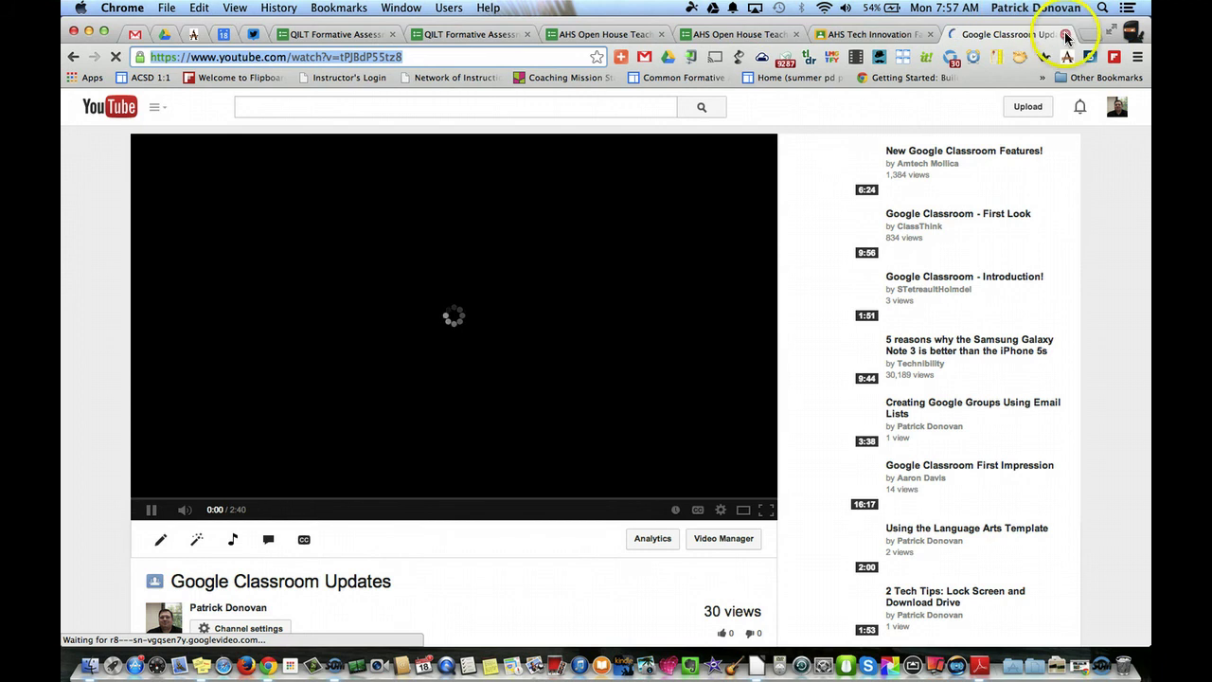
click(1066, 35)
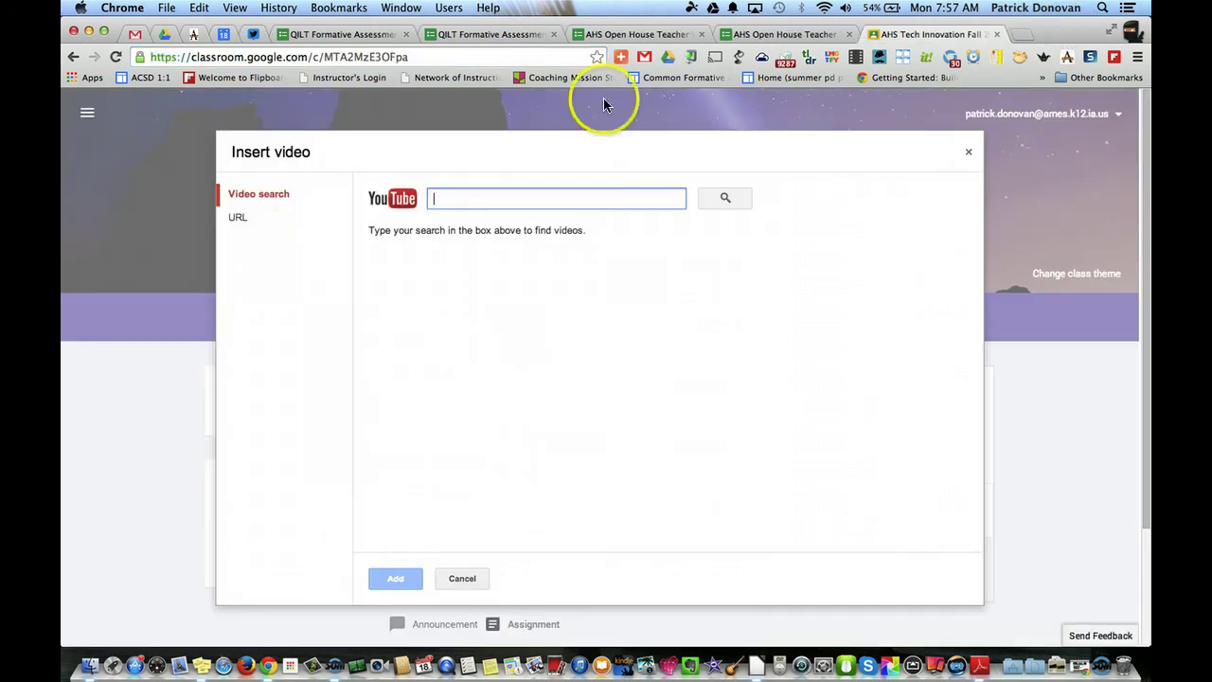
- Add the "Google Classroom Updates" video to the assignment using the copied YouTube URL
click(240, 218)
key(super+v)
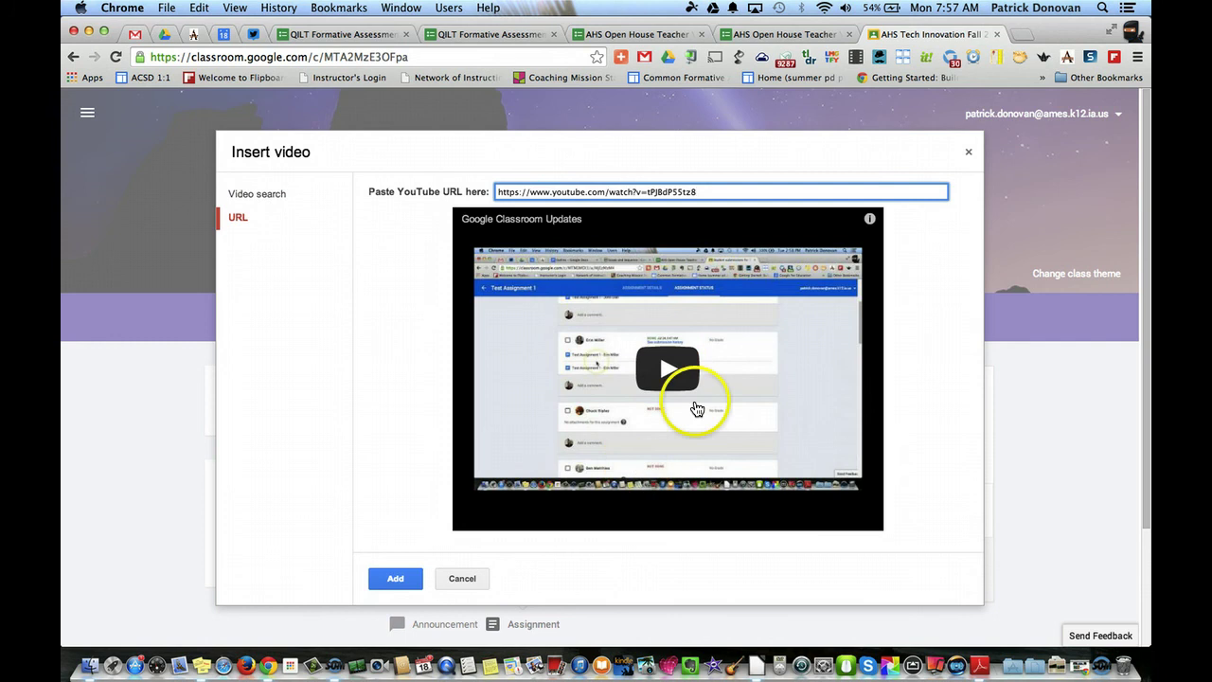
click(395, 578)
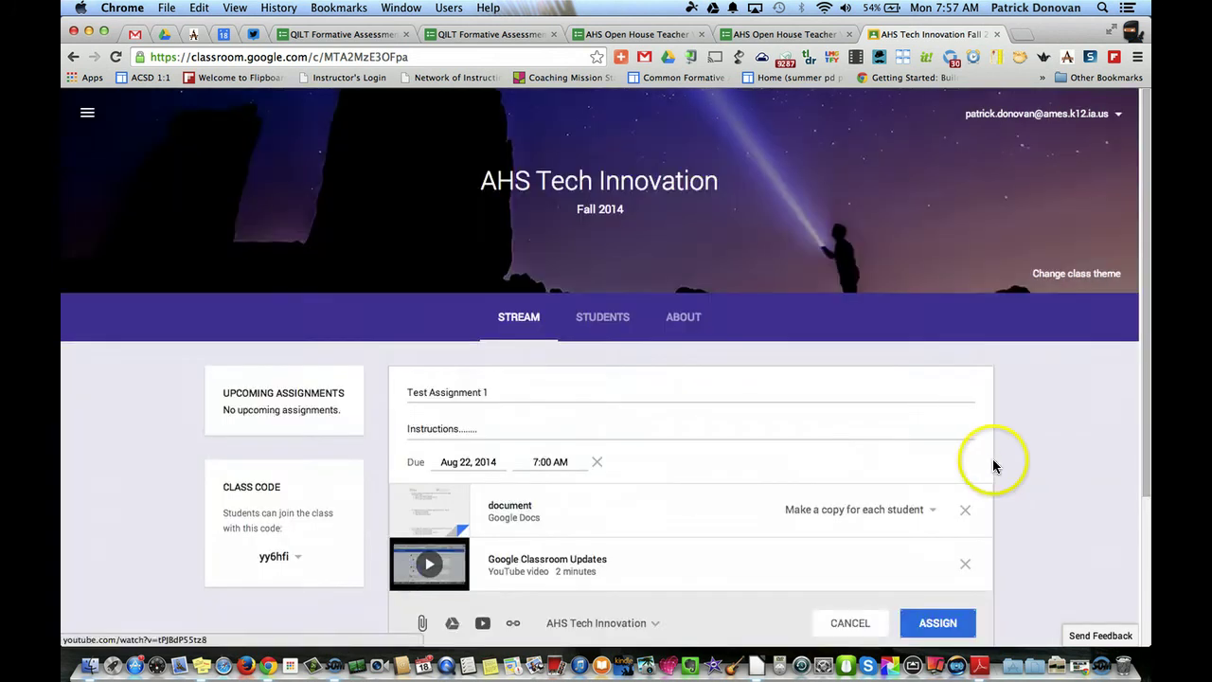
scroll(992, 464, down, 4)
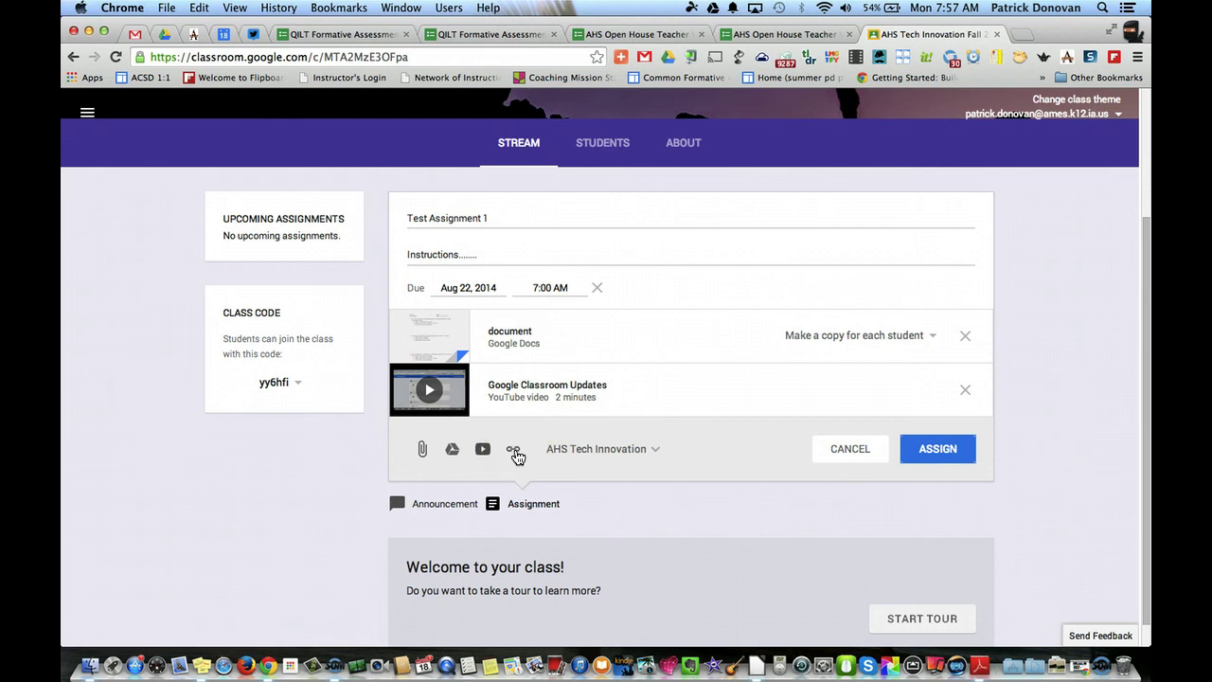
click(514, 450)
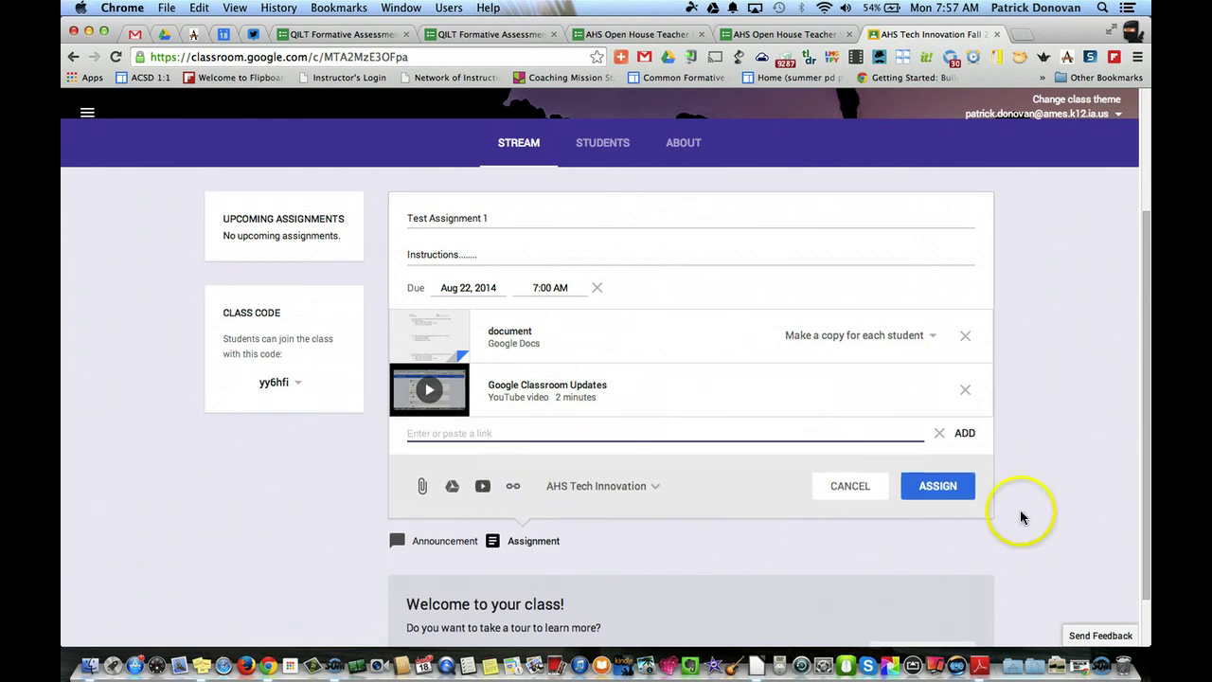
click(937, 437)
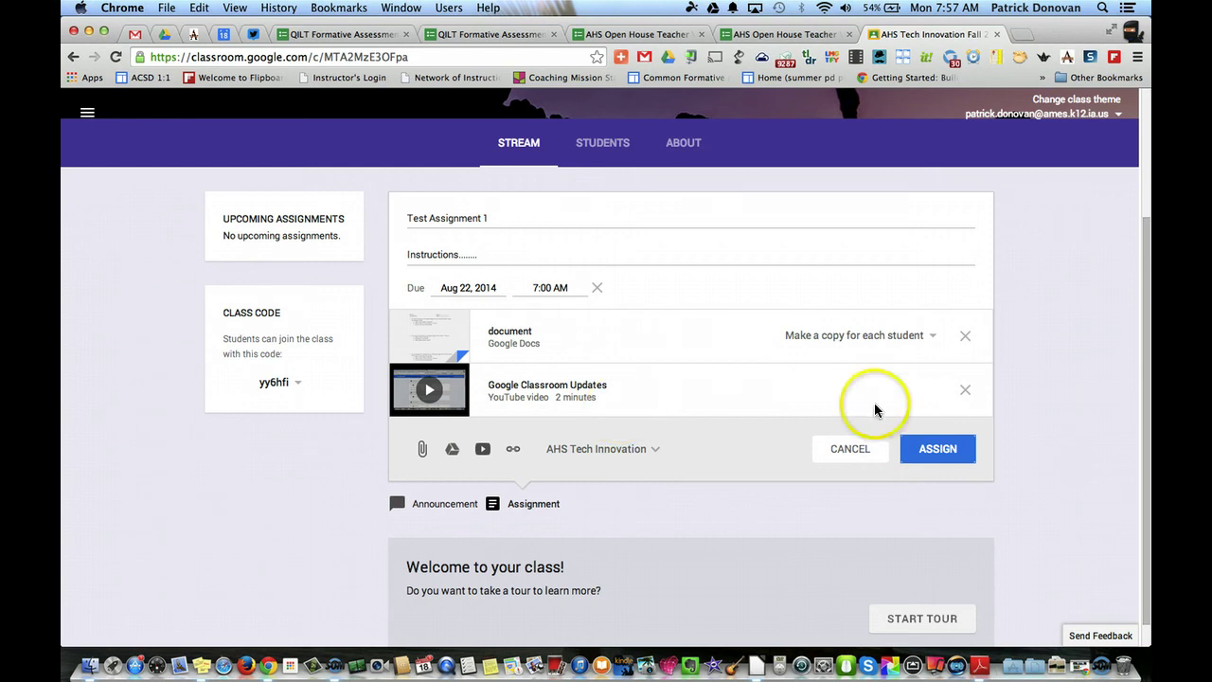
- Include the teacher's test class as a recipient of the assignment alongside AHS Tech Innovation
click(963, 454)
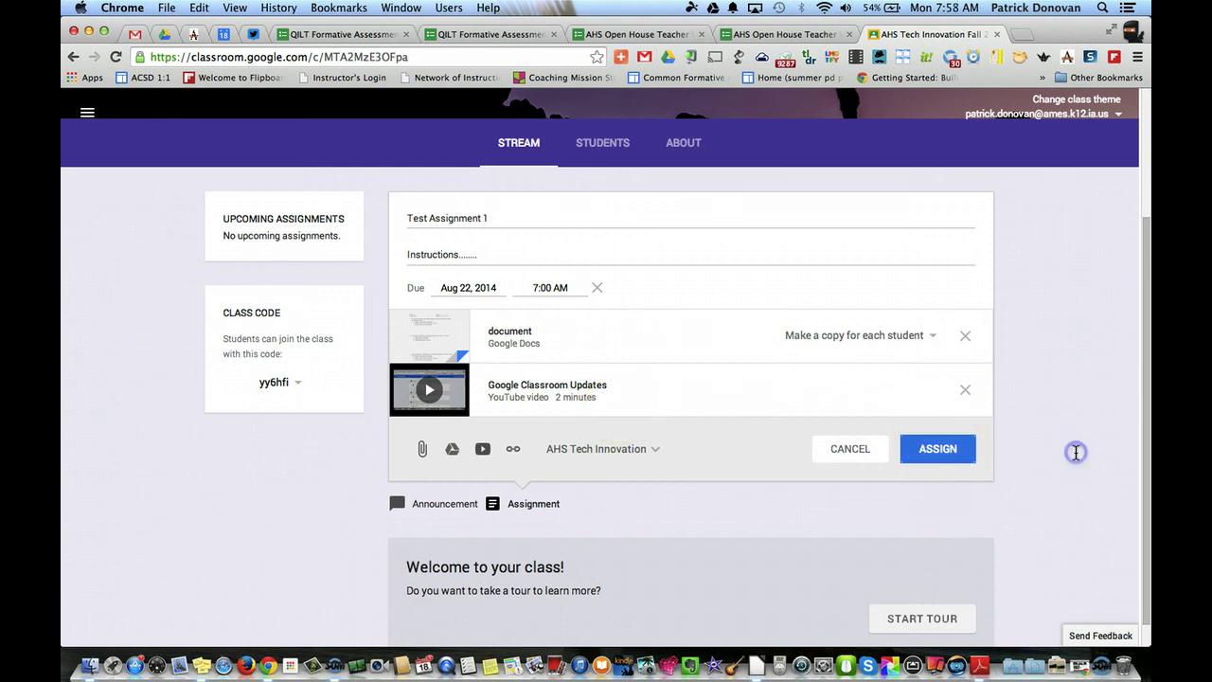
click(638, 461)
click(543, 509)
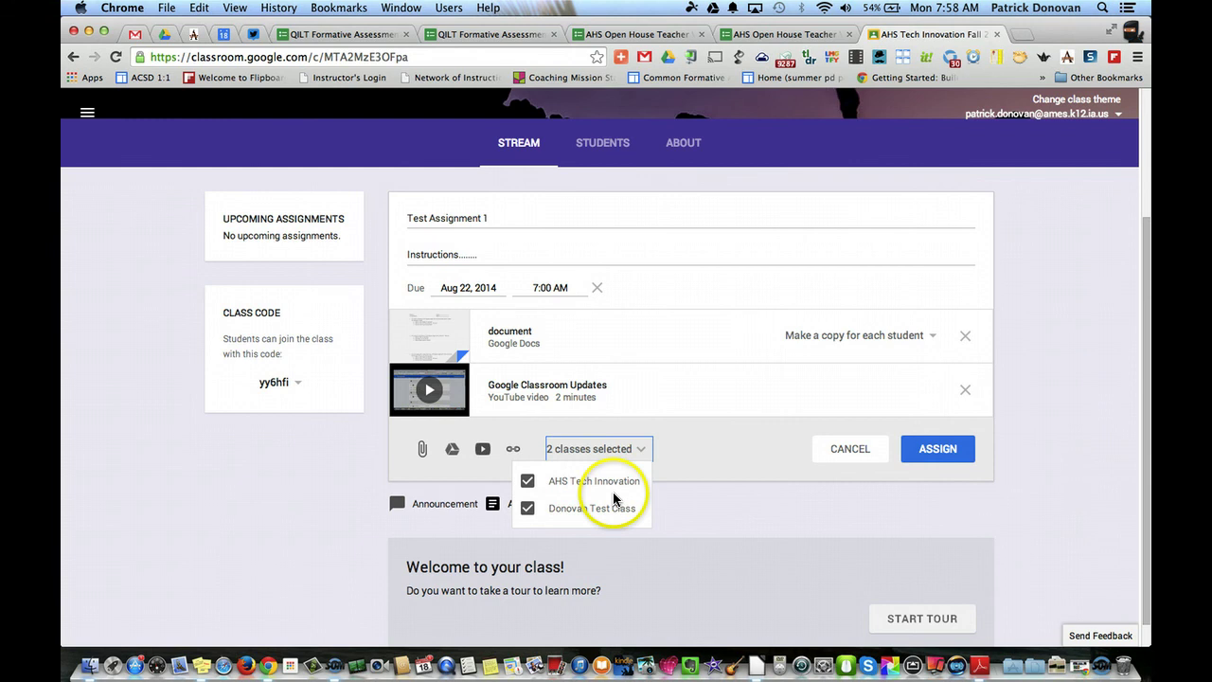
- Remove the teacher's test class from the assignment's recipients, keeping only AHS Tech Innovation selected
click(712, 513)
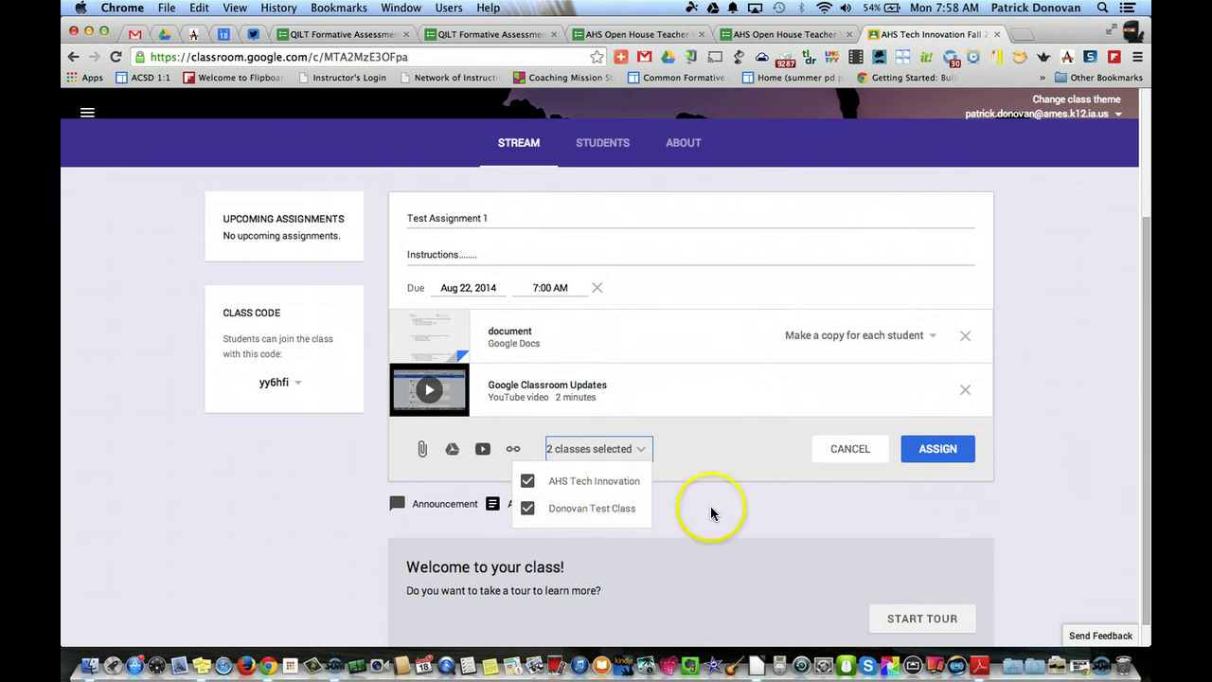
click(601, 450)
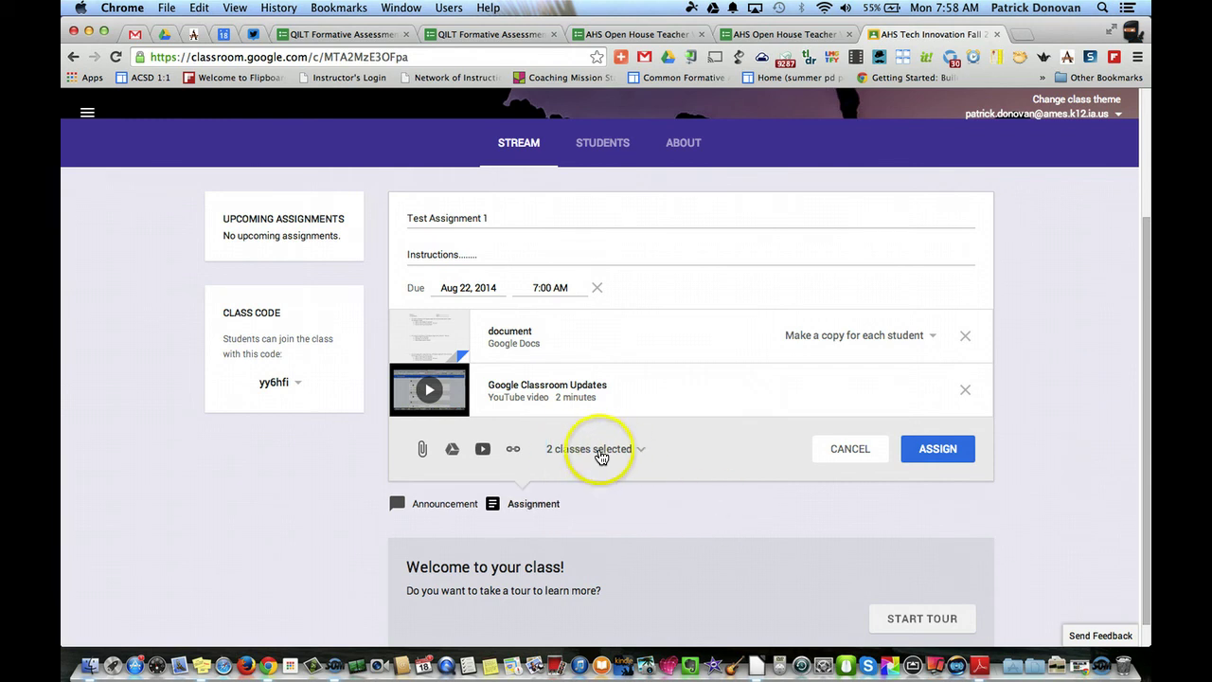
click(601, 450)
click(527, 509)
click(707, 514)
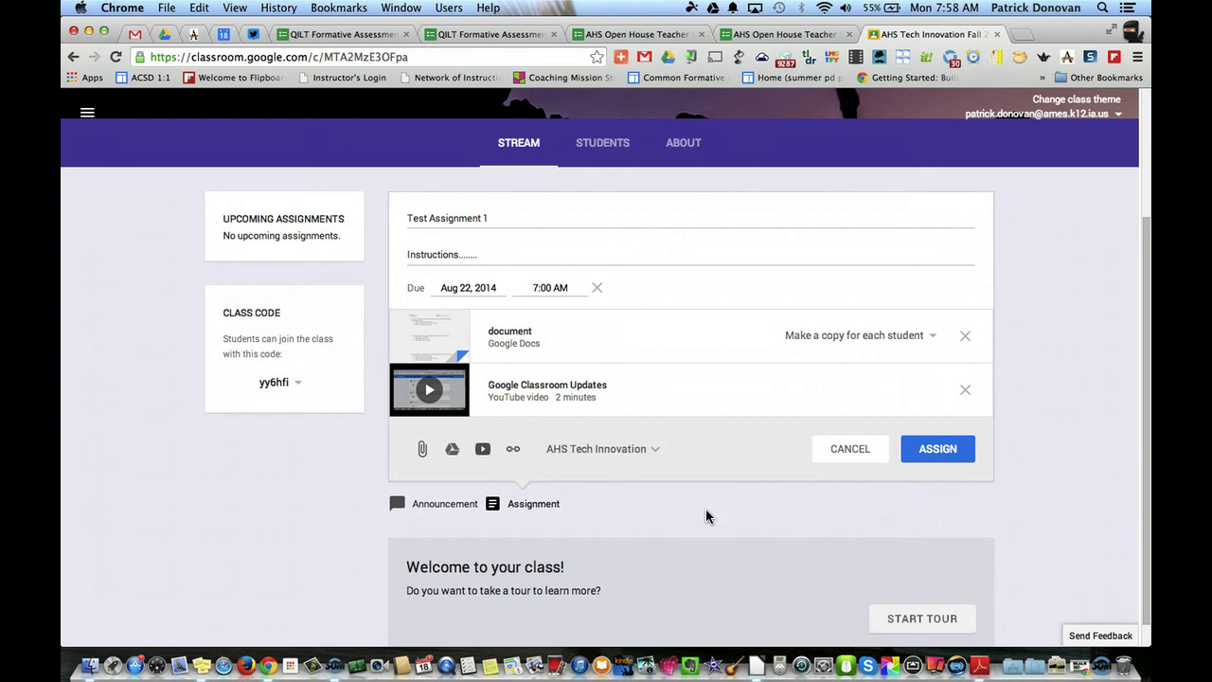
- Select the teacher's test class alongside AHS Tech Innovation and assign Test Assignment 1 to both classes
click(638, 456)
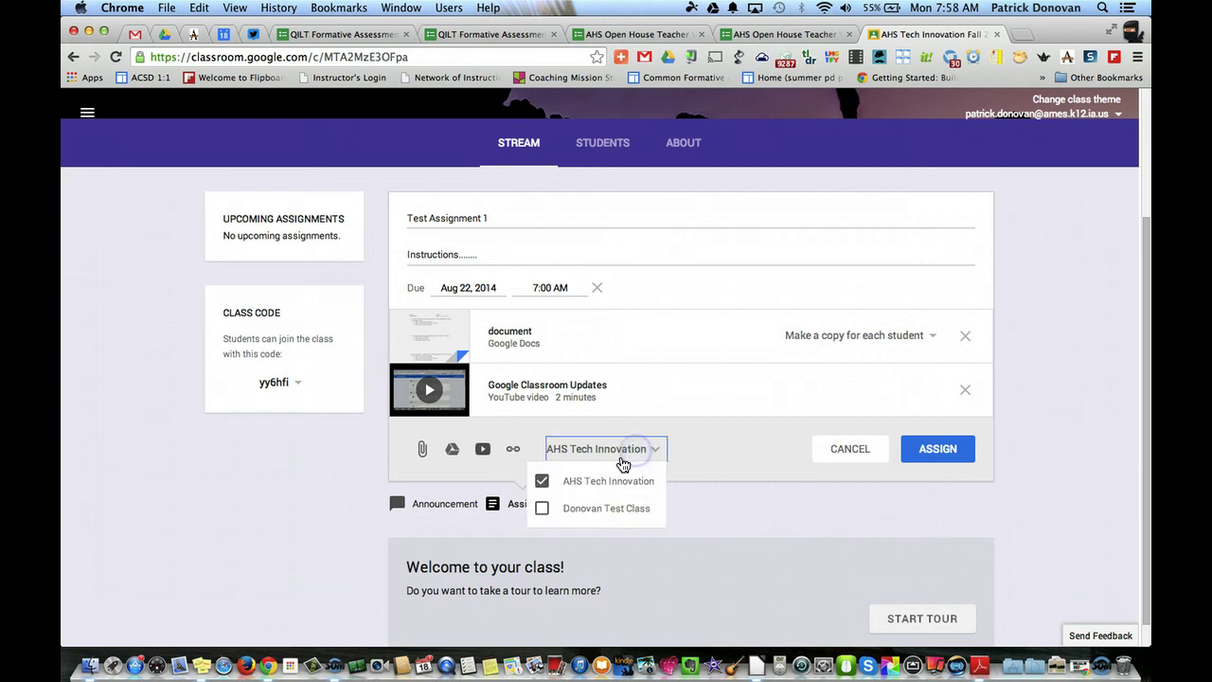
click(545, 508)
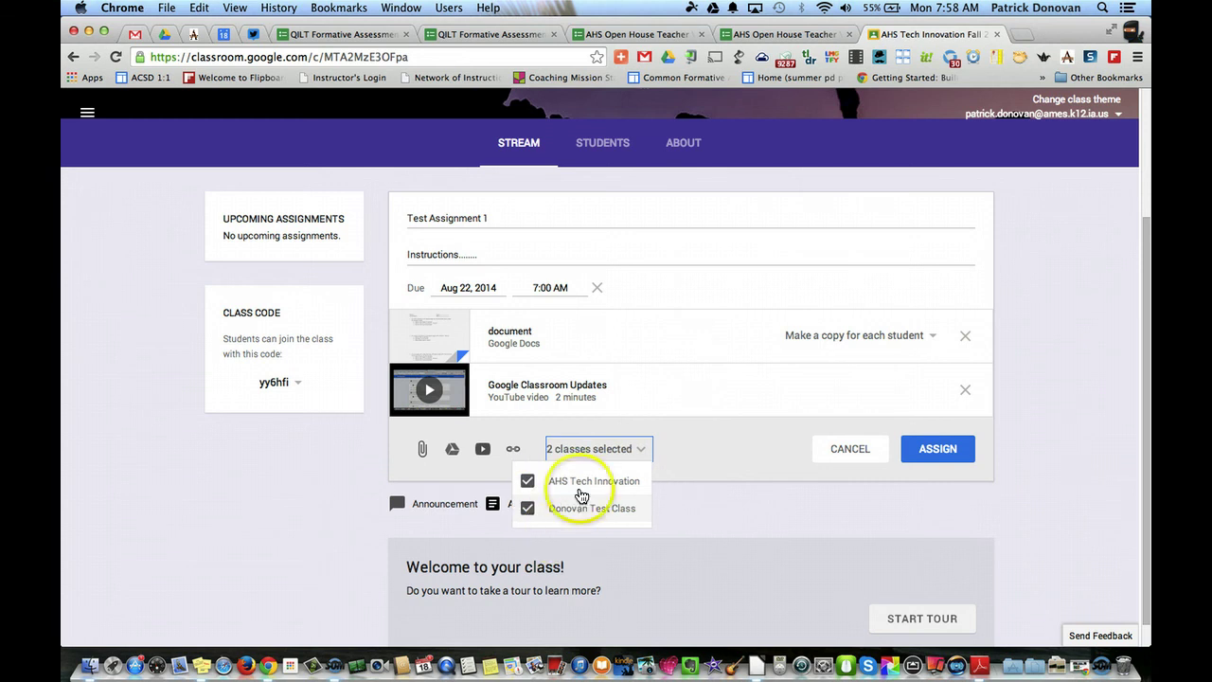
click(652, 449)
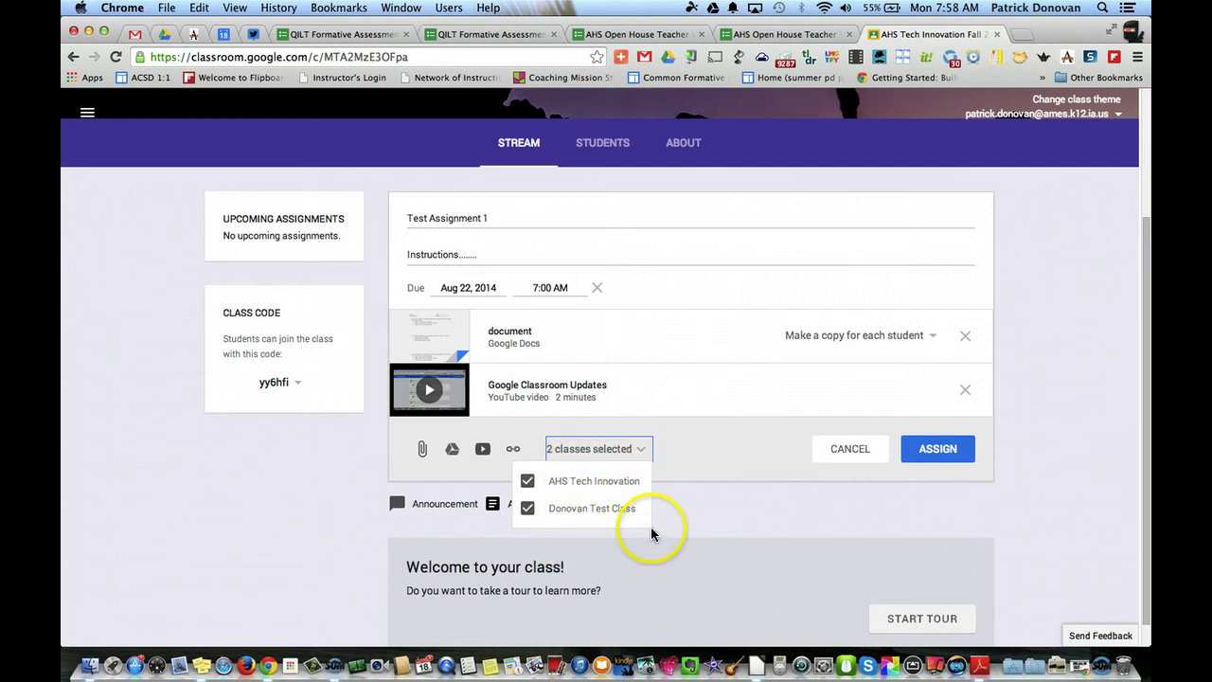
click(695, 517)
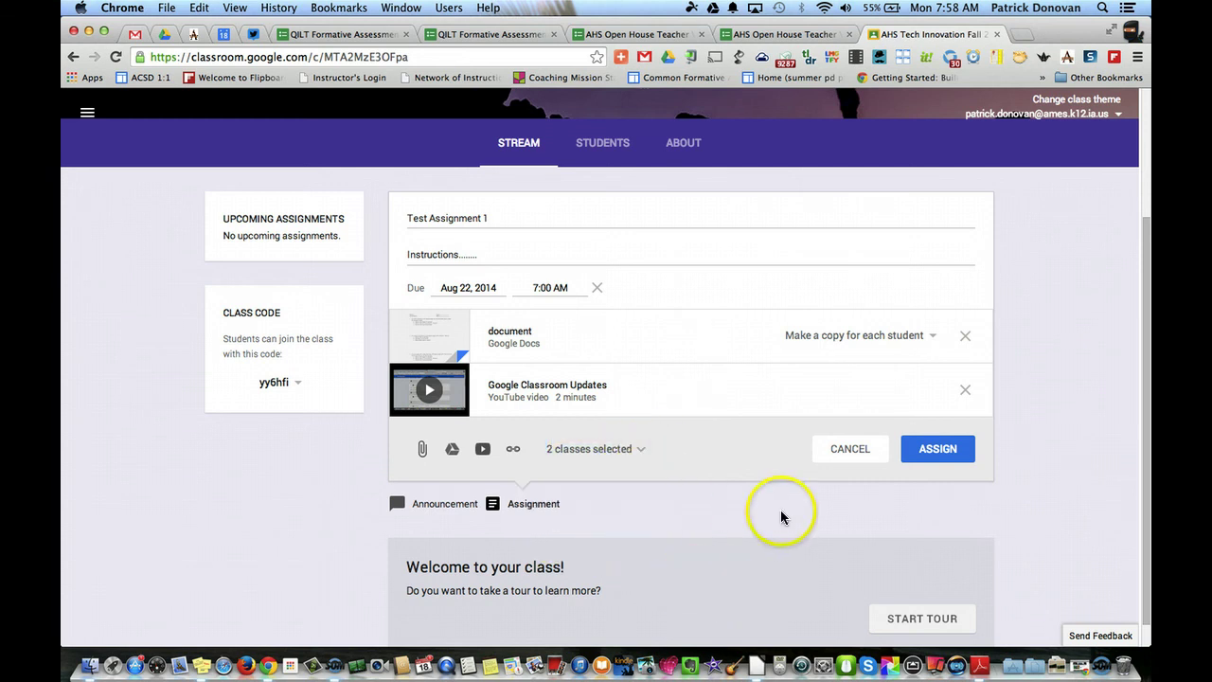
click(954, 457)
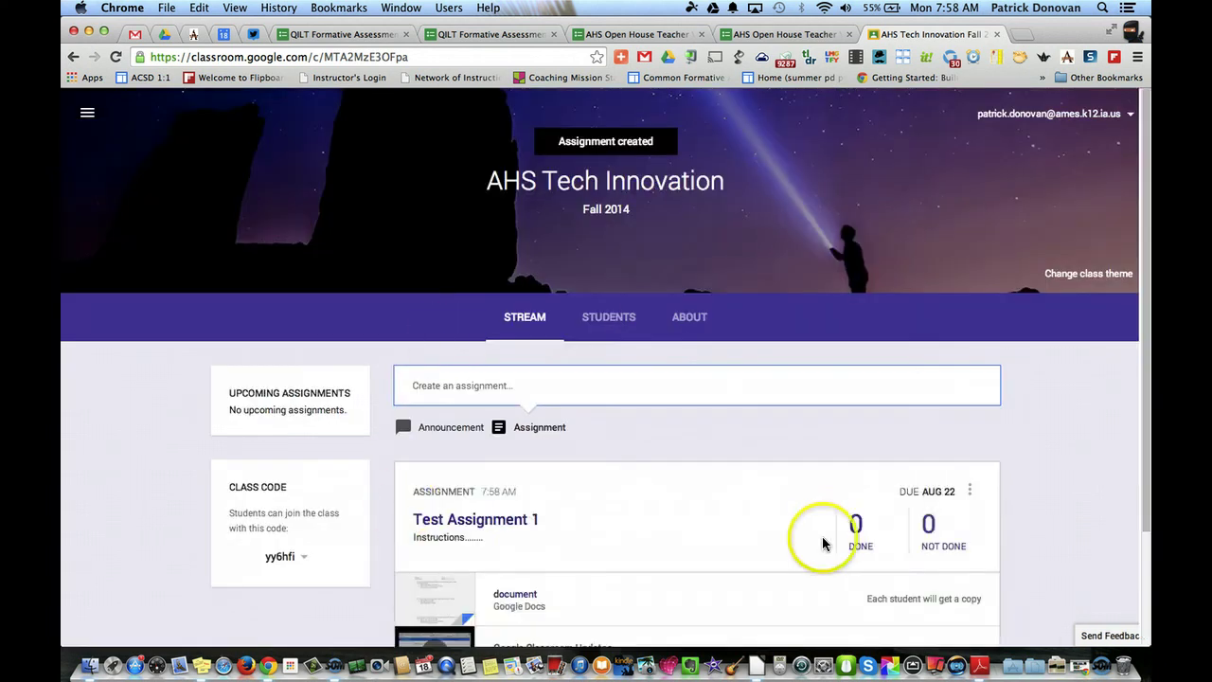
- Review the submission status, points field and details of the posted Test Assignment 1, and return to the class stream
scroll(1035, 483, down, 3)
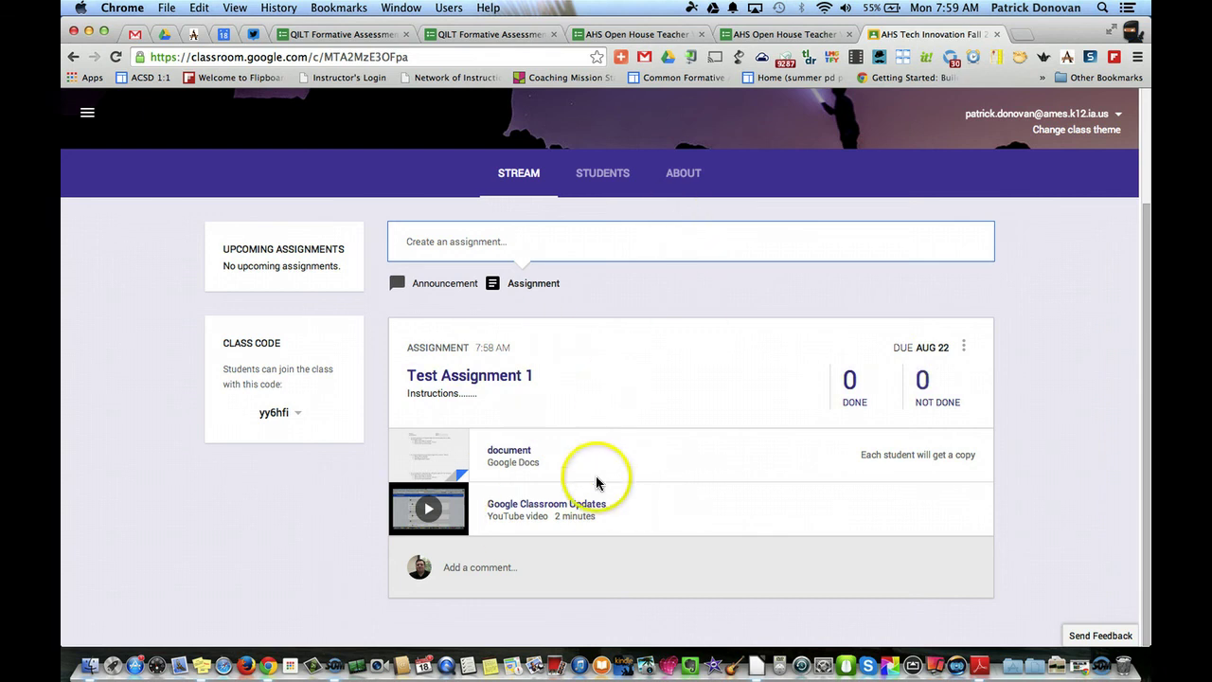
click(492, 377)
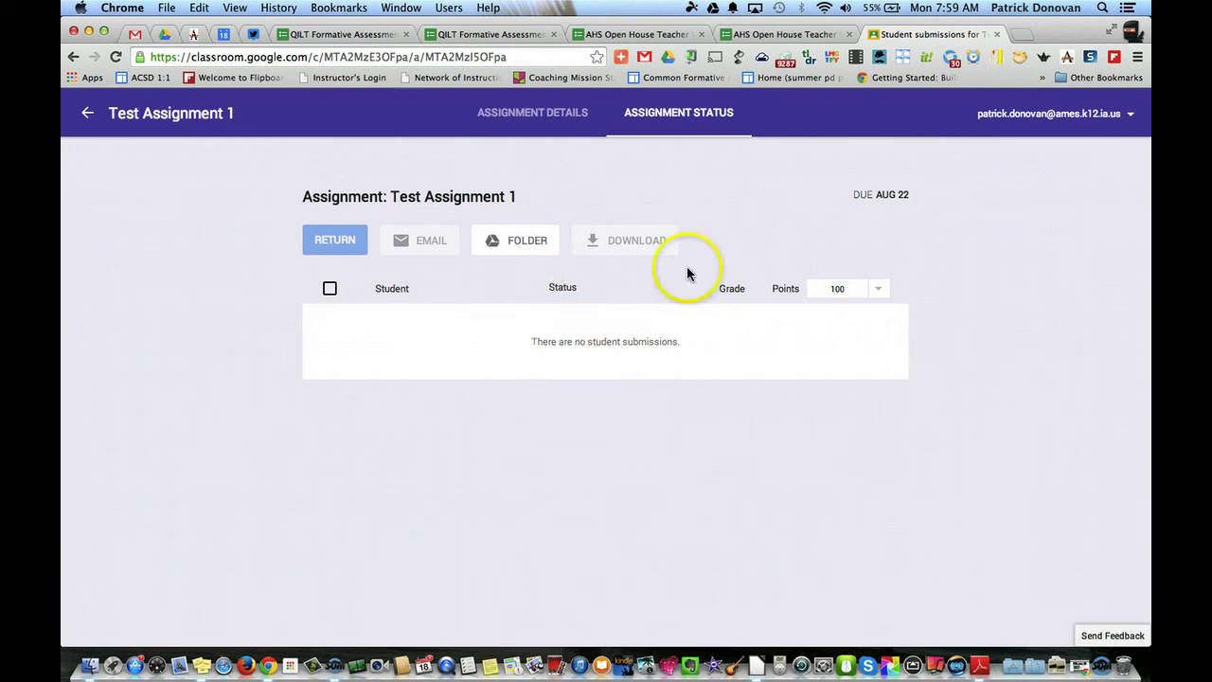
click(841, 287)
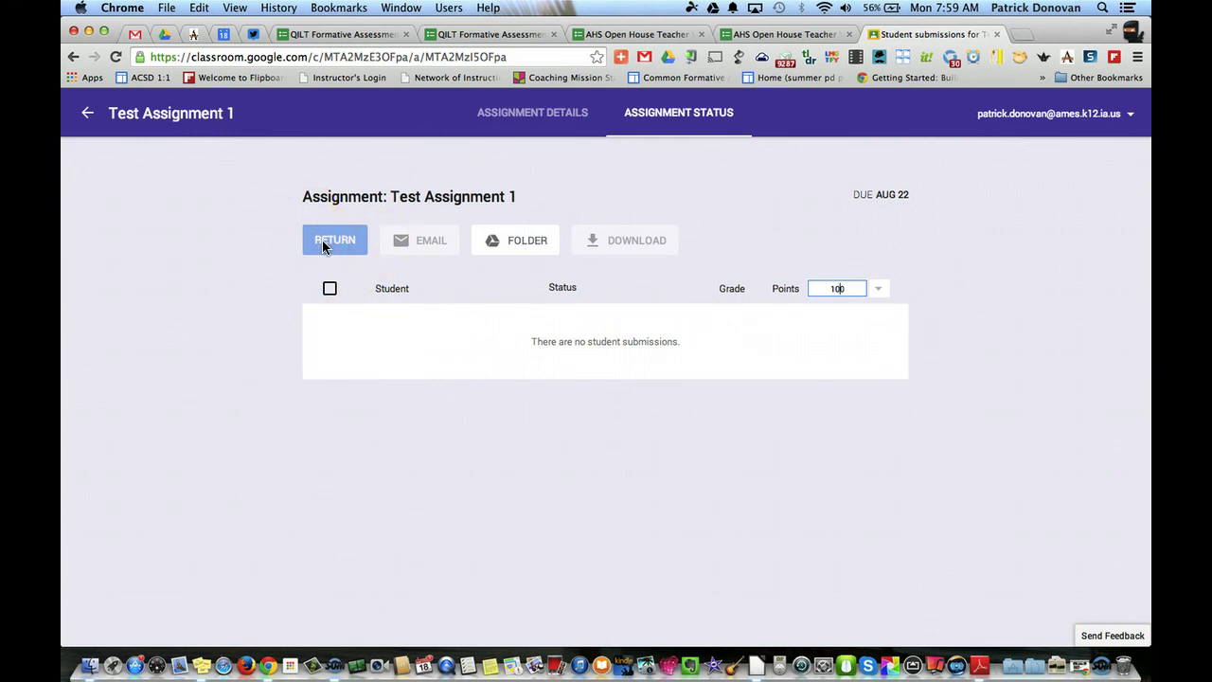
click(511, 111)
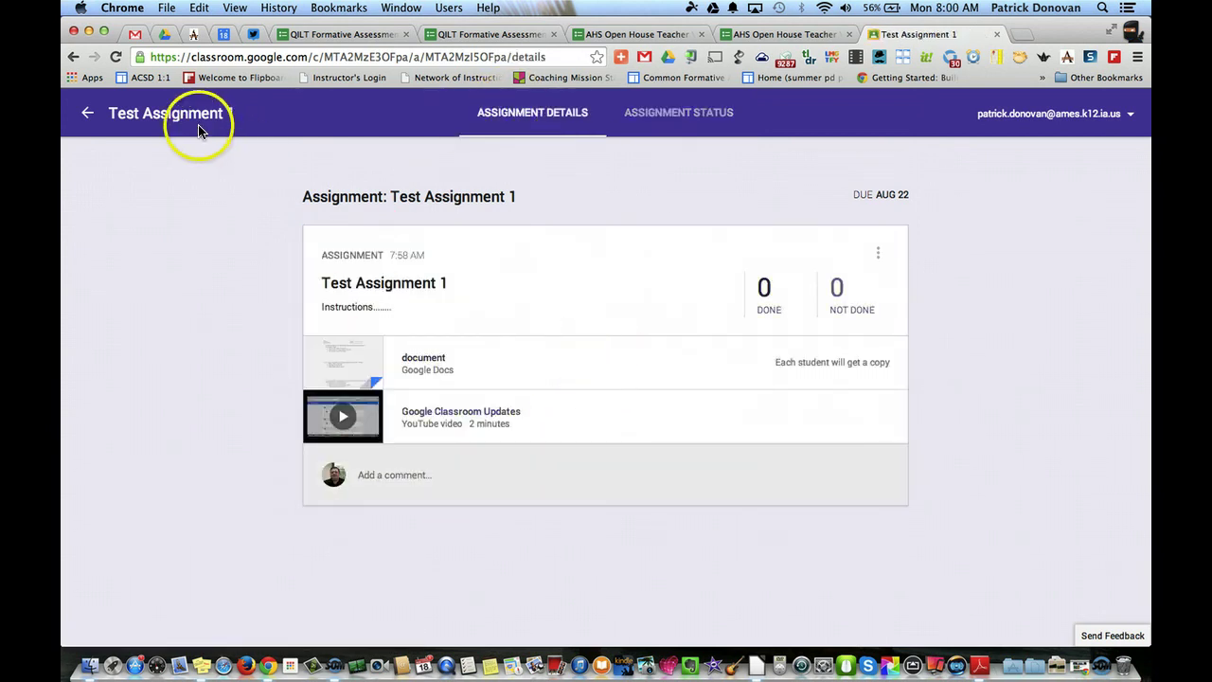
click(89, 114)
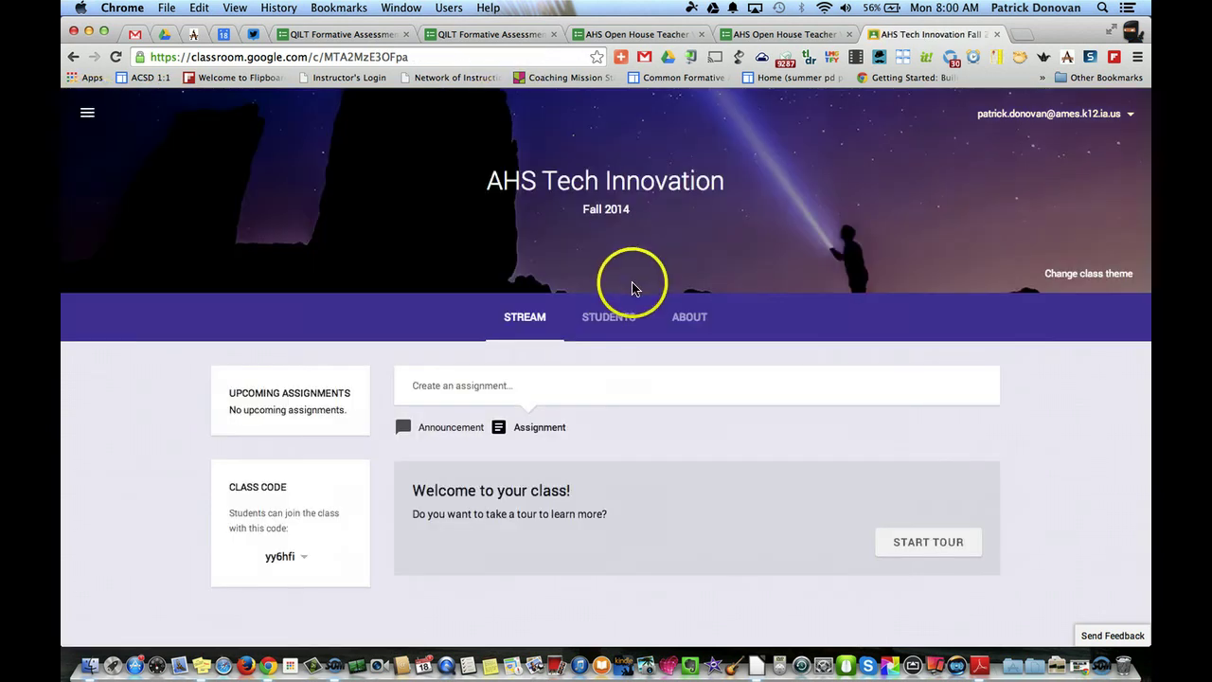